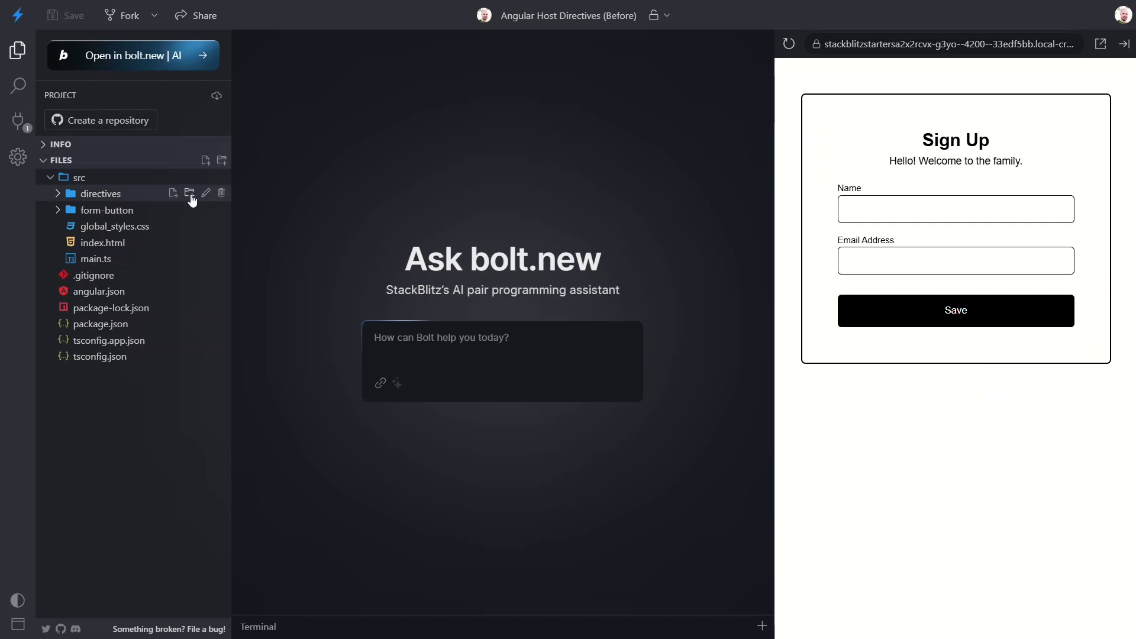
# Step: Expand src/directives and open auto-focus.directive.ts to view its afterNextRender focus call
pyautogui.click(101, 194)
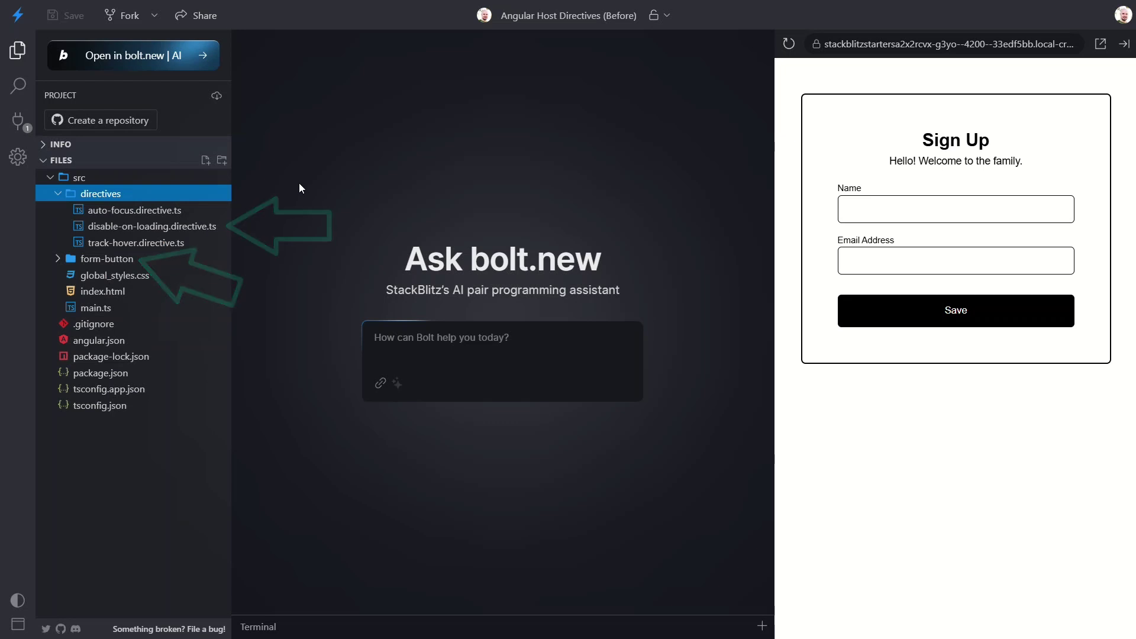
pyautogui.click(134, 211)
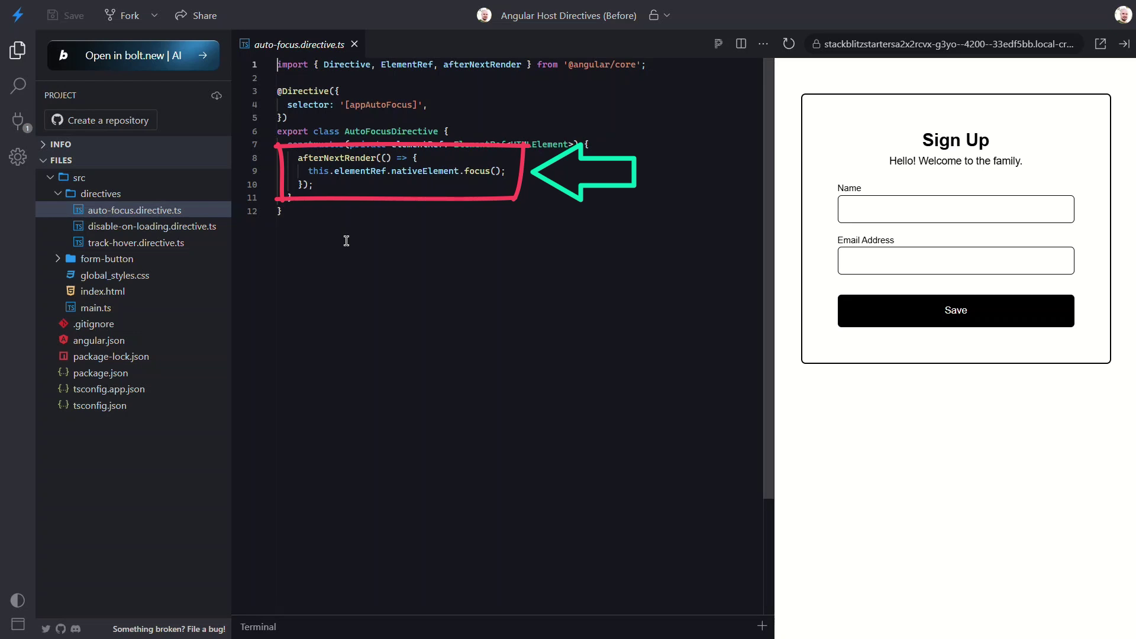
# Step: In main.ts, add appAutoFocus to the Save button and import AutoFocusDirective
pyautogui.click(122, 309)
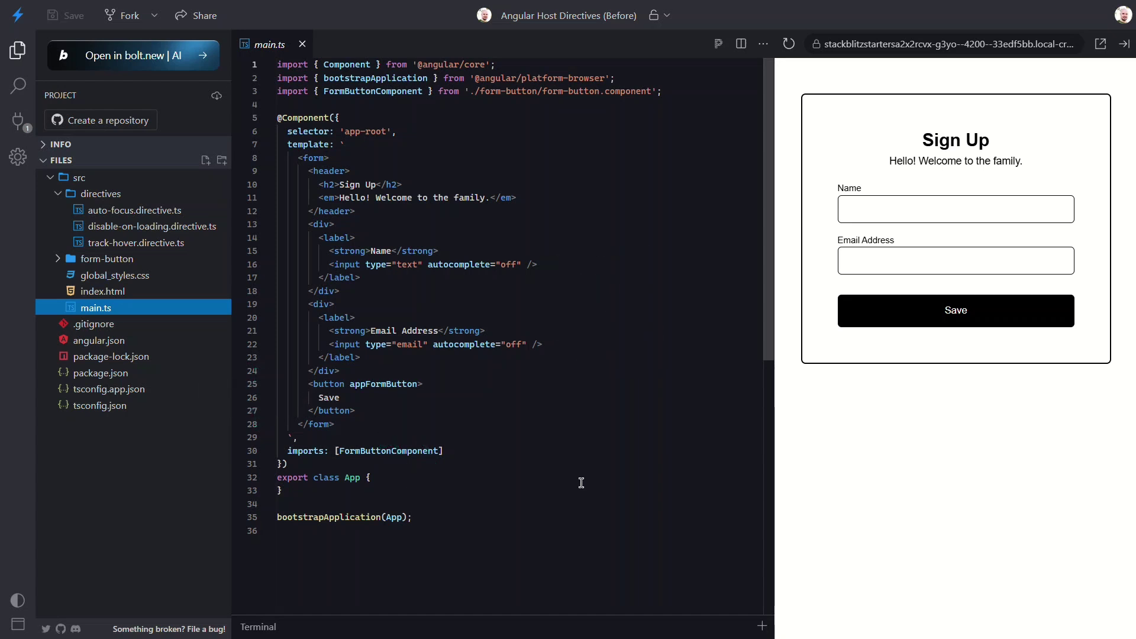
pyautogui.click(417, 384)
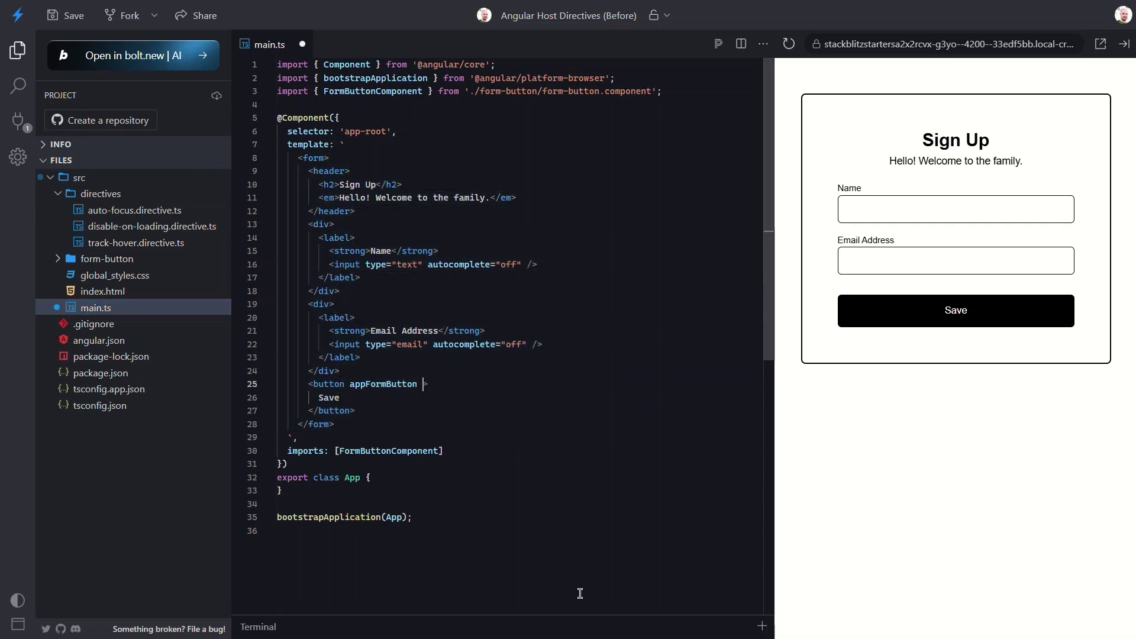
pyautogui.write('appAutoFocus')
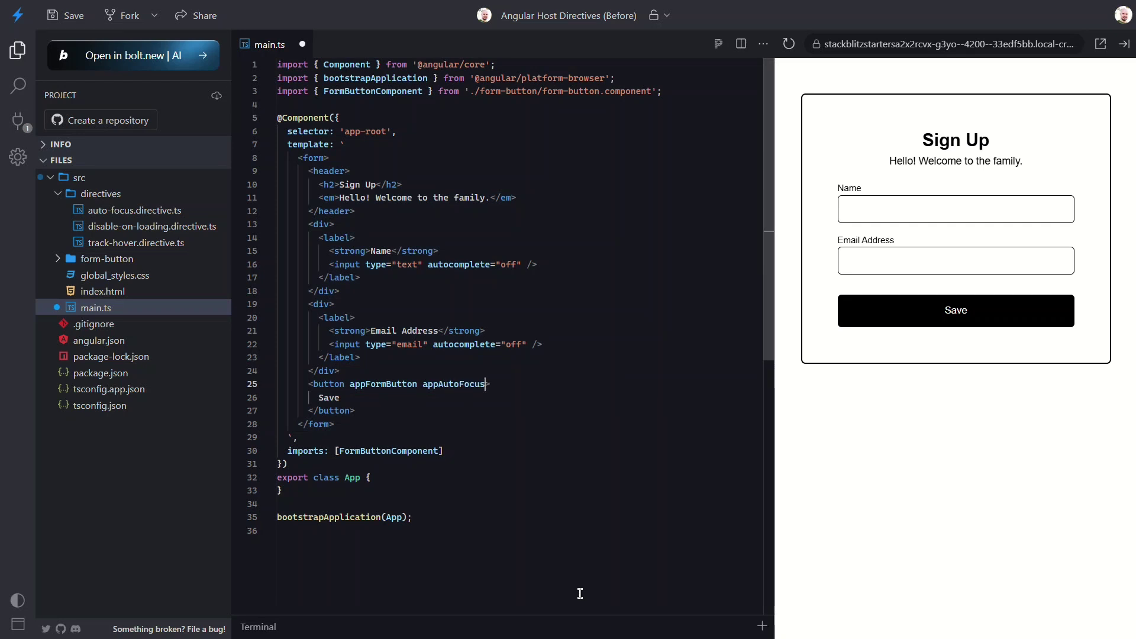
pyautogui.click(442, 450)
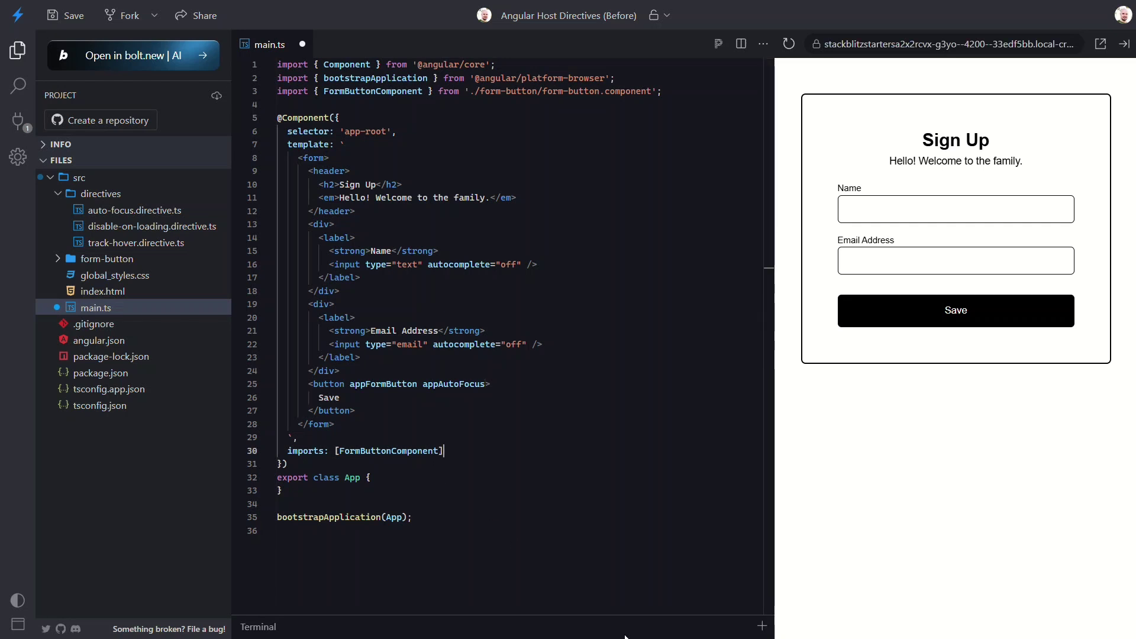
pyautogui.press('Left')
pyautogui.write(', Au')
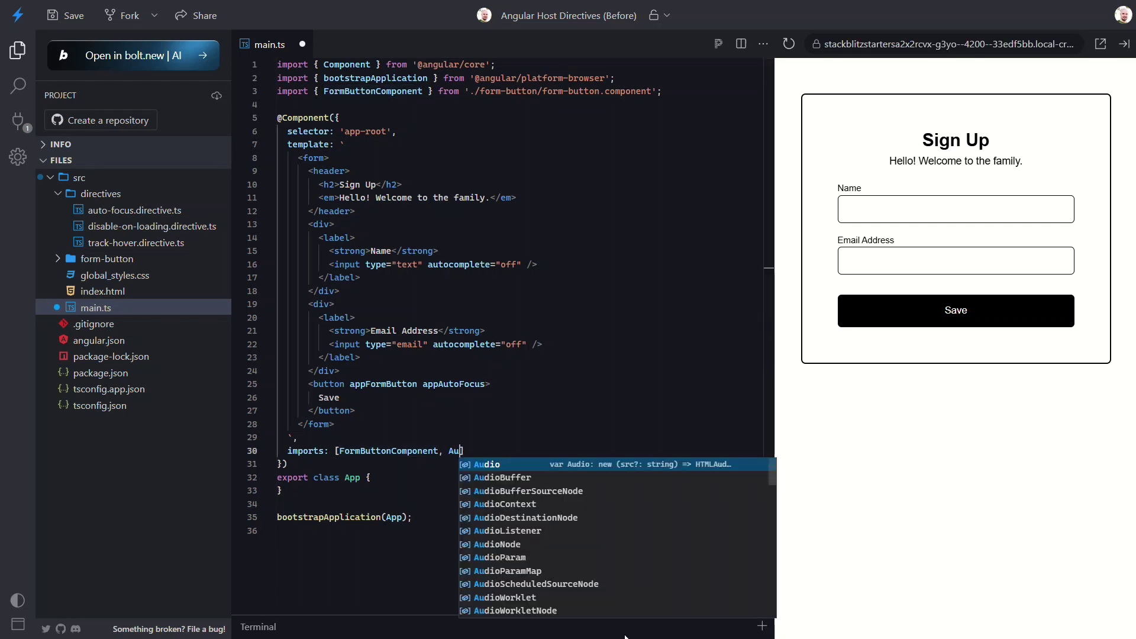
pyautogui.write('toFoc')
pyautogui.press('Return')
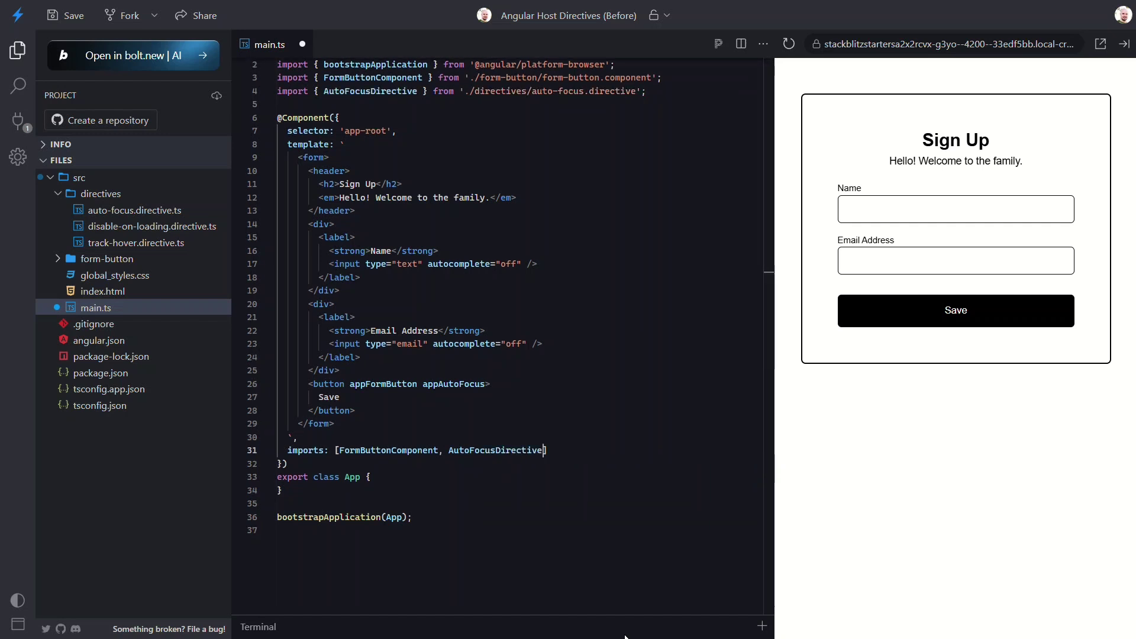
pyautogui.press('End')
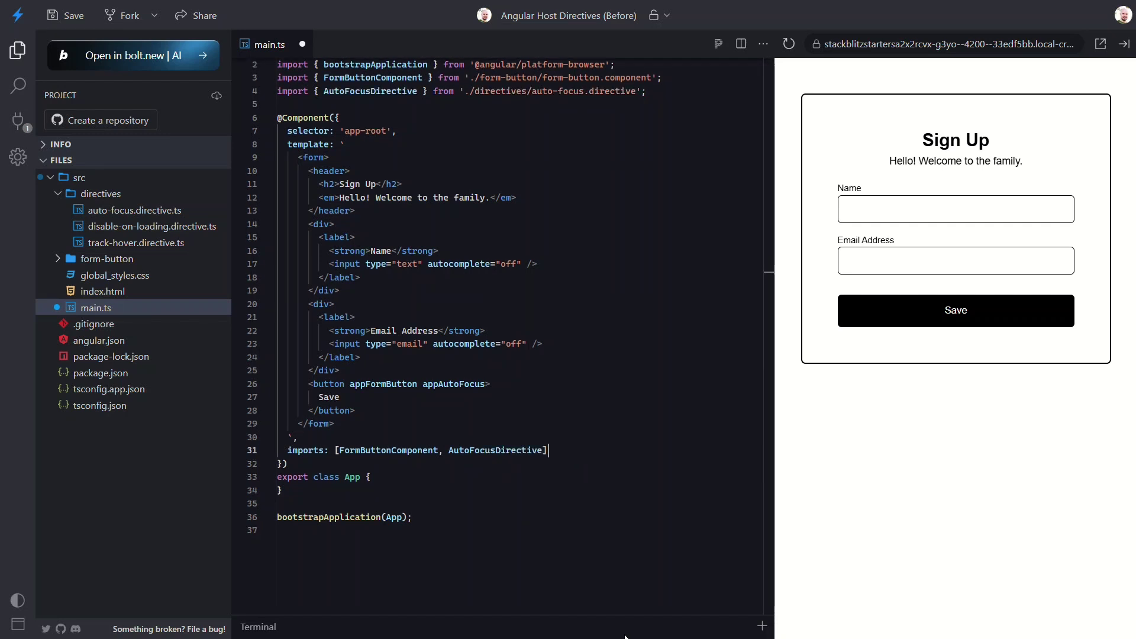
# Step: Save main.ts and check in the preview that Tab focus reaches the Save button
pyautogui.hotkey('ctrl', 's')
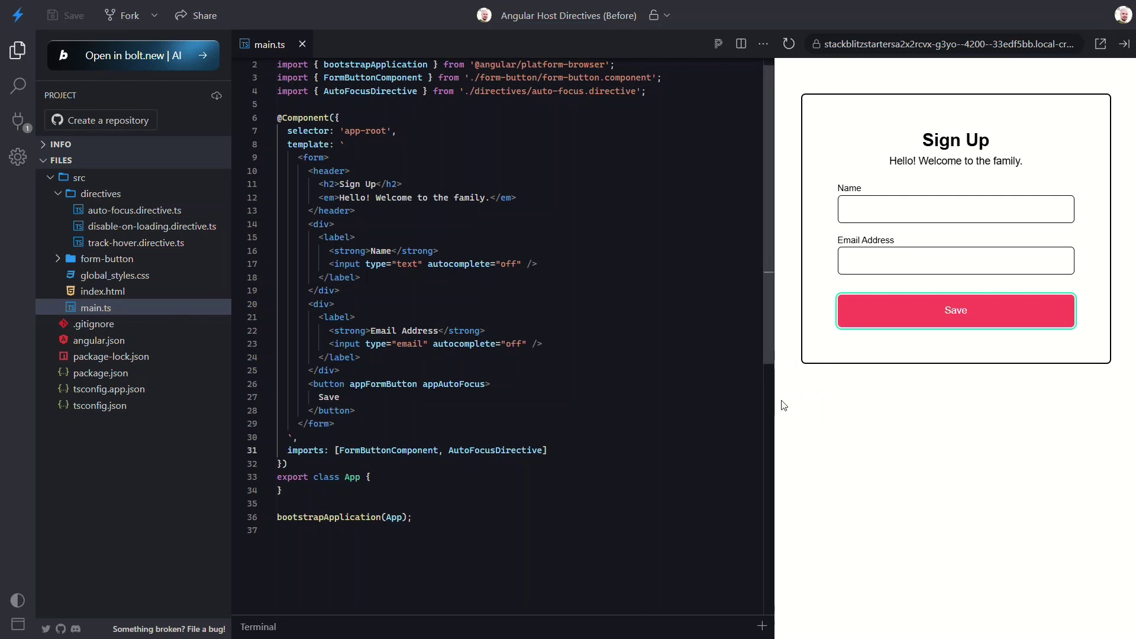
pyautogui.click(850, 260)
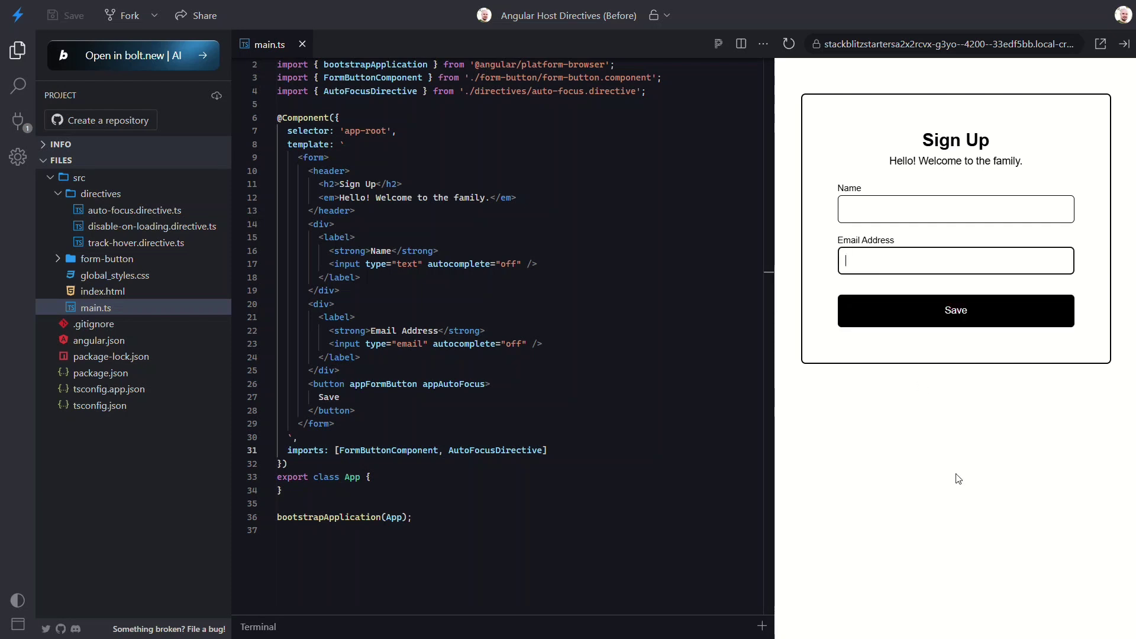
pyautogui.press('Tab')
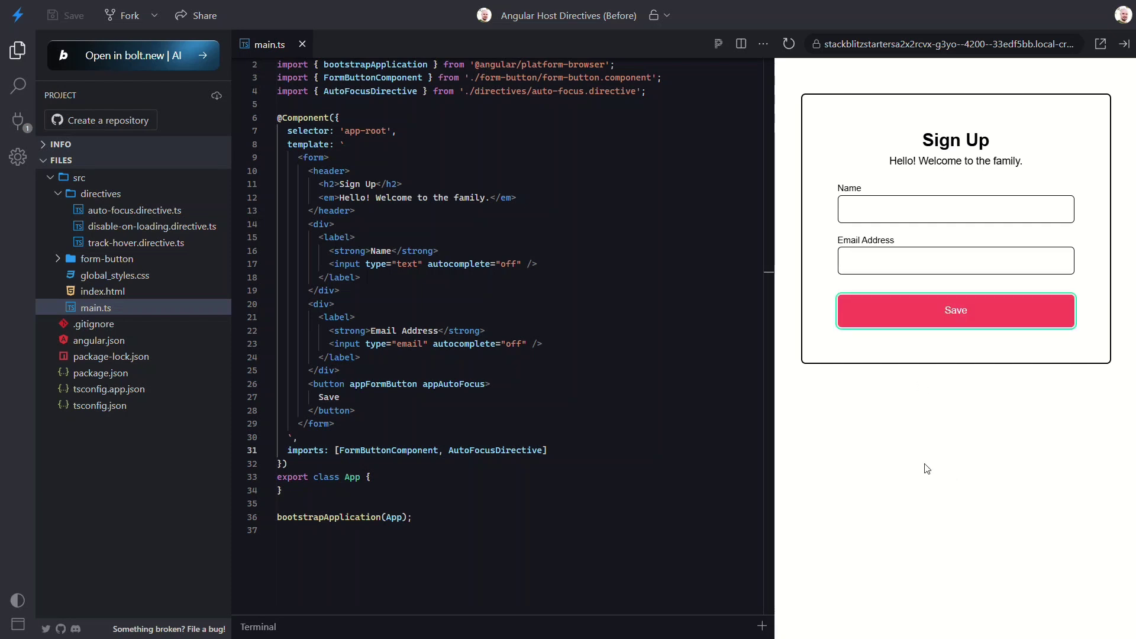
# Step: Open track-hover.directive.ts to review its pointer-enter/leave hover tooltip bindings
pyautogui.click(136, 243)
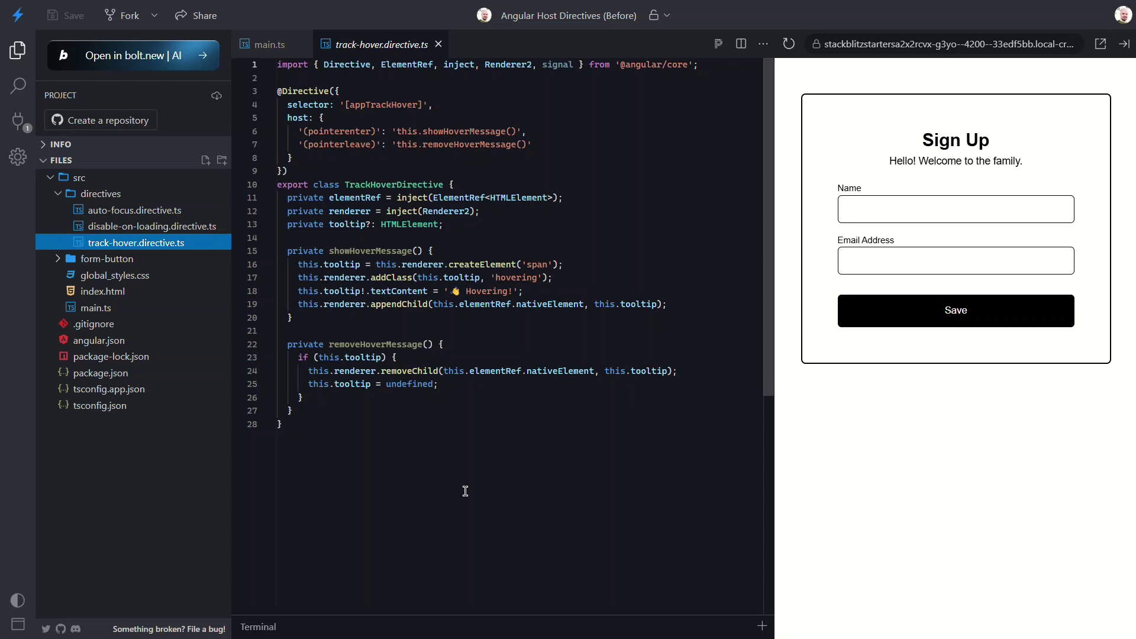
# Step: Add appTrackHover and the TrackHoverDirective import in main.ts, save, and open disable-on-loading.directive.ts
pyautogui.click(95, 308)
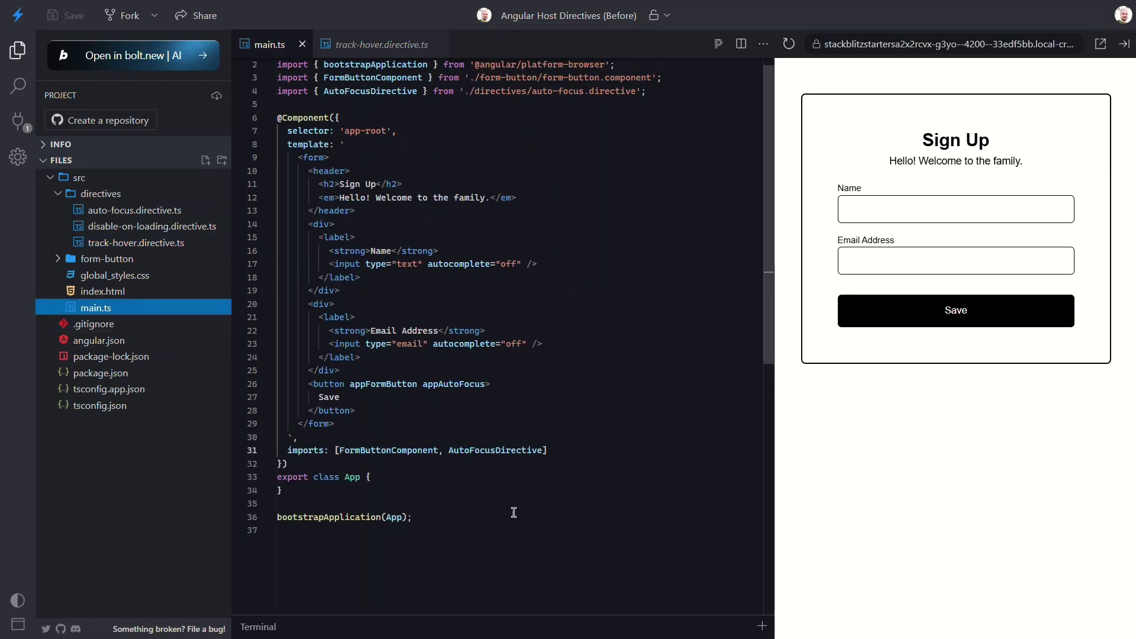
pyautogui.click(488, 384)
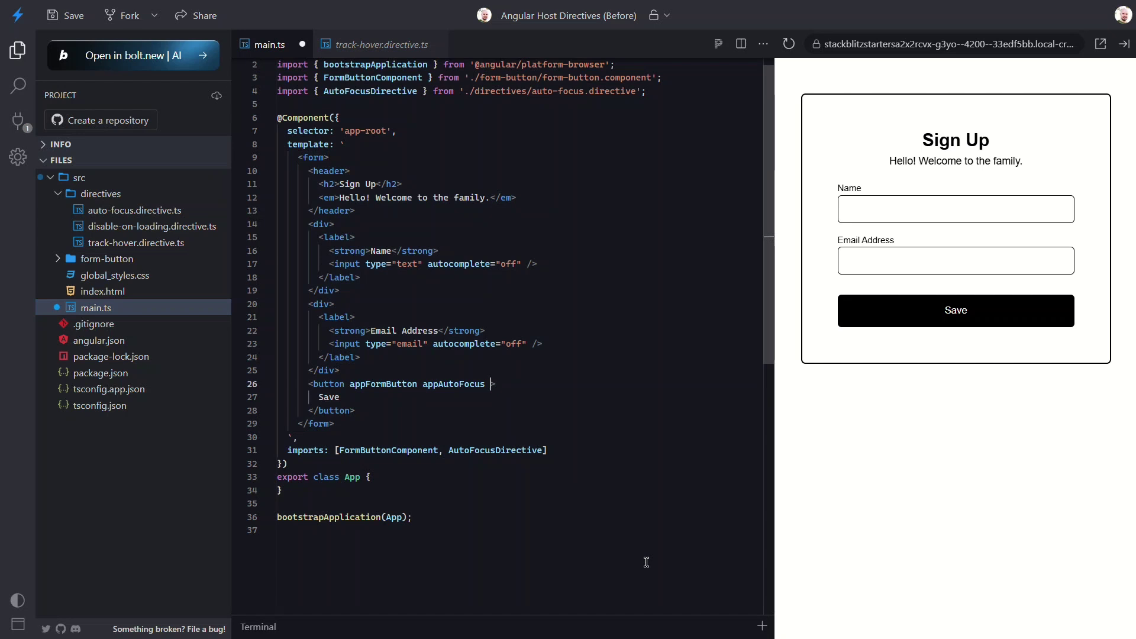
pyautogui.write('appTrackHov')
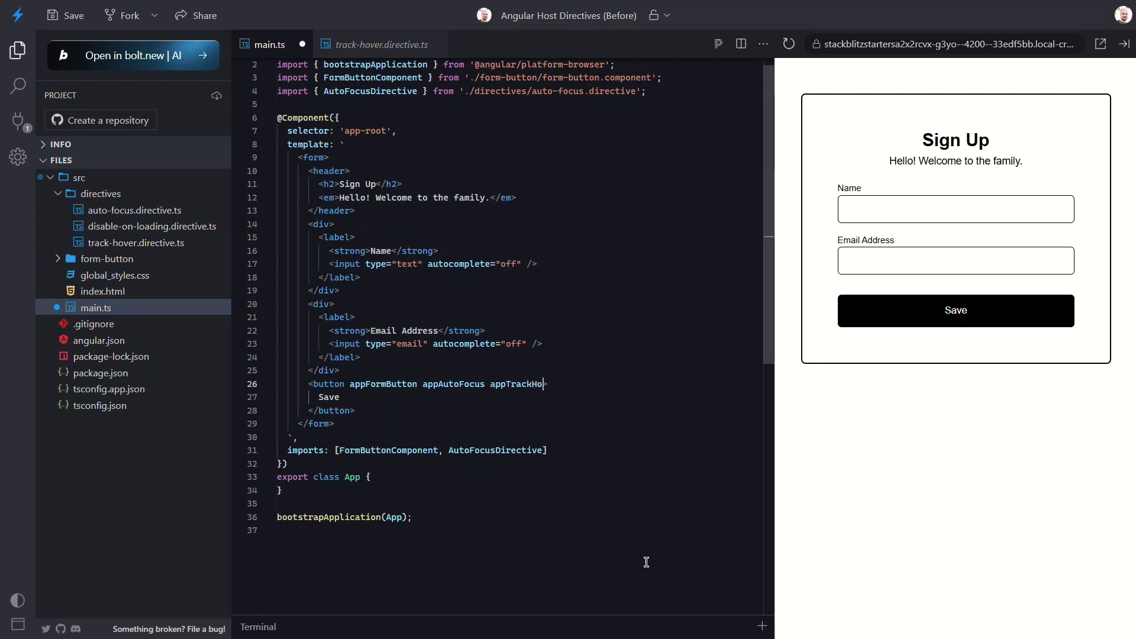
pyautogui.write('er')
pyautogui.click(544, 451)
pyautogui.write(', TrackHo')
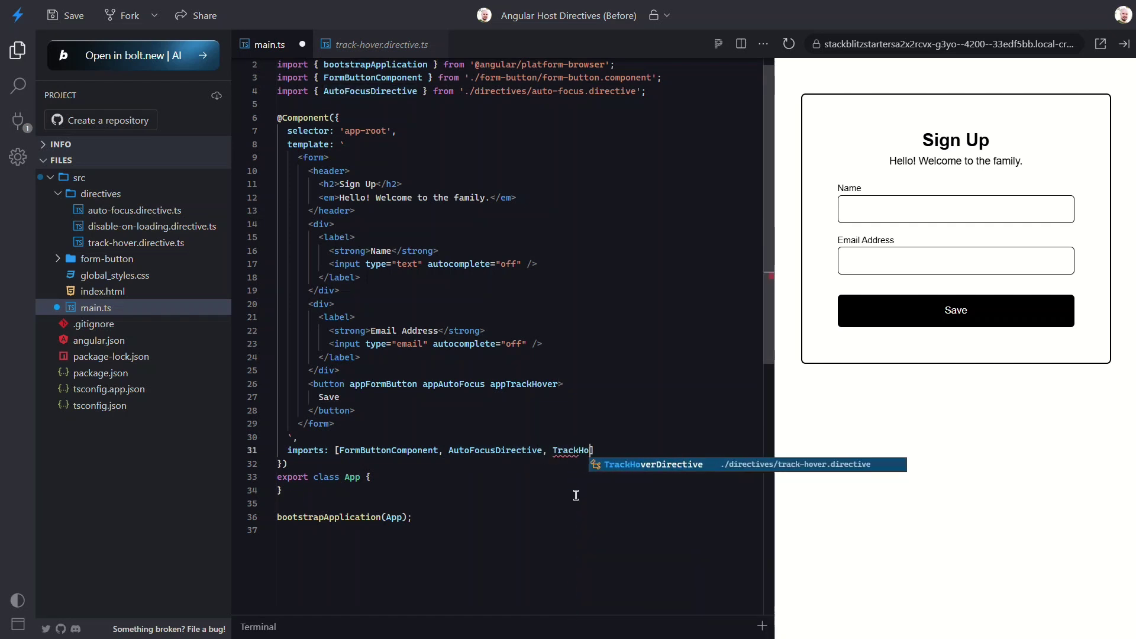
pyautogui.press('Return')
pyautogui.press('Right')
pyautogui.hotkey('ctrl', 's')
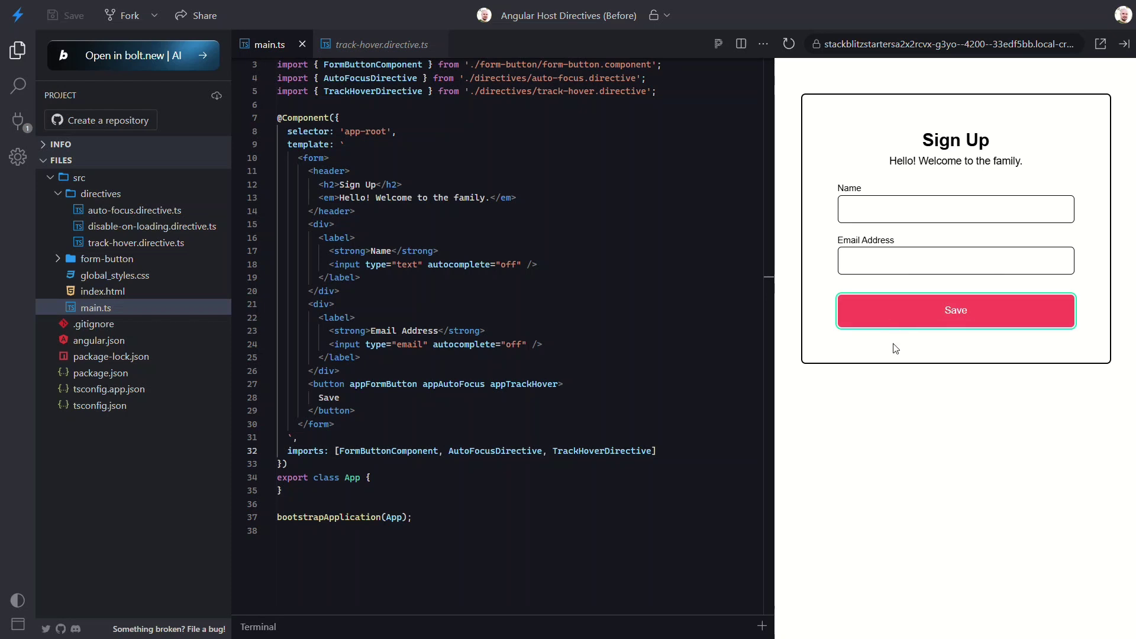
pyautogui.moveTo(956, 311)
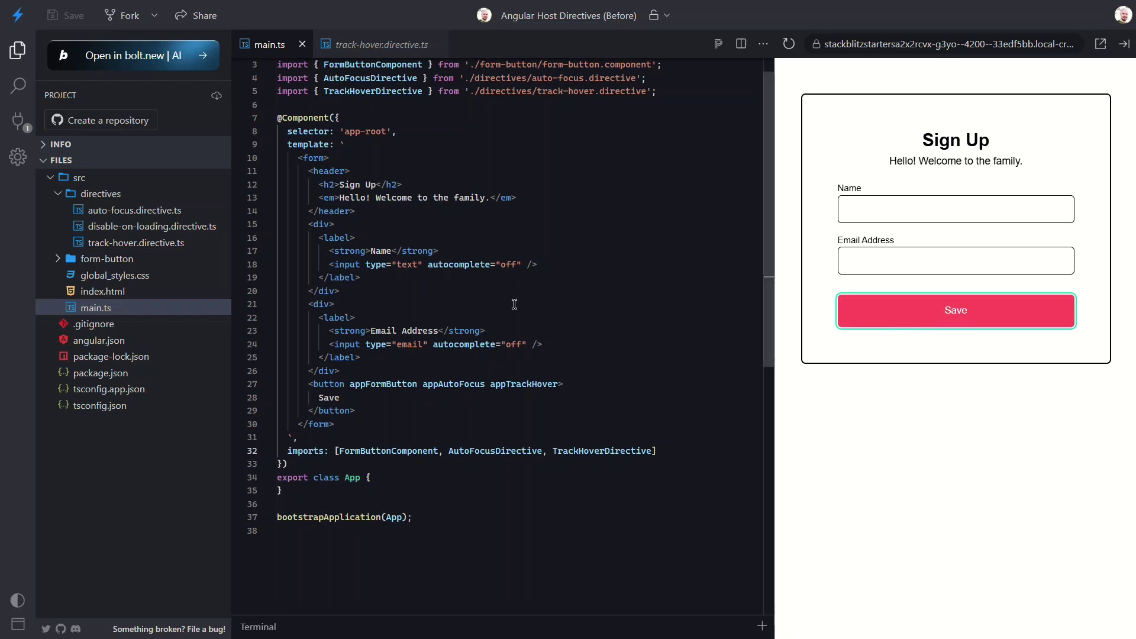
pyautogui.click(151, 227)
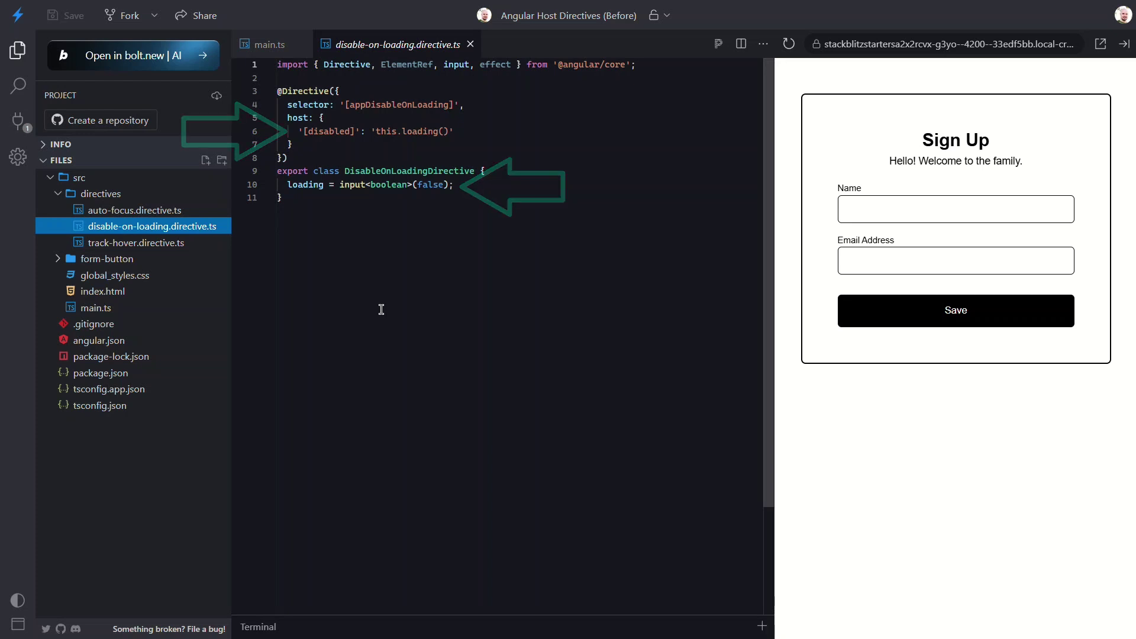
# Step: Switch back to main.ts after reviewing the disable-on-loading directive
pyautogui.click(95, 307)
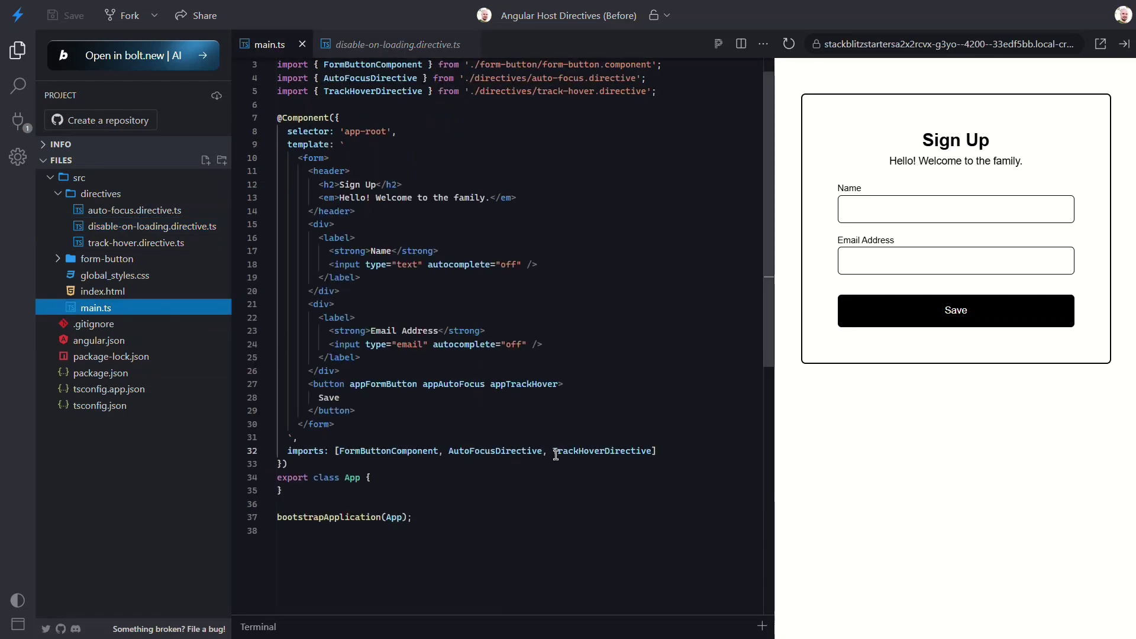
# Step: Apply the disable-on-loading directive to the Save button and import DisableOnLoadingDirective
pyautogui.click(558, 383)
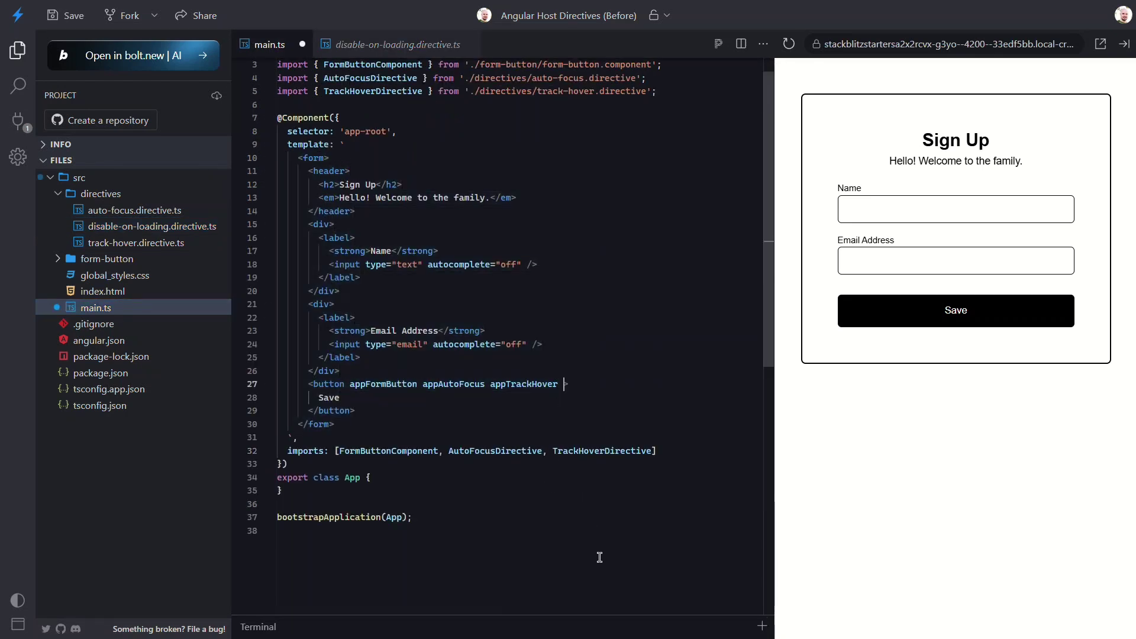
pyautogui.write('appDisable')
pyautogui.write('OnLoading')
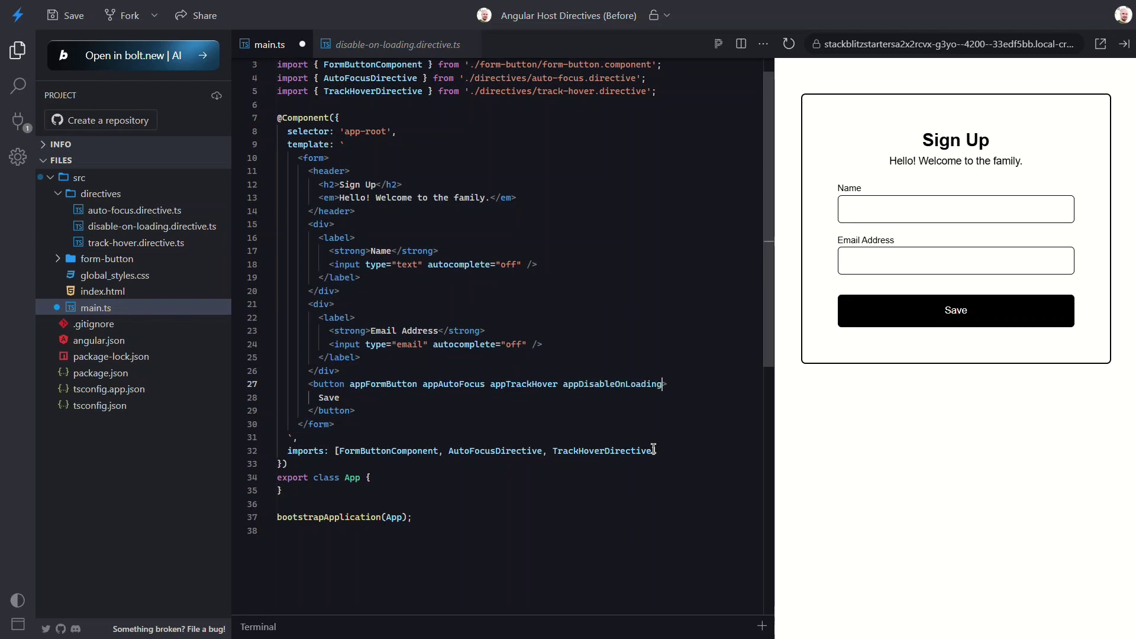
pyautogui.click(653, 450)
pyautogui.write(', Disa')
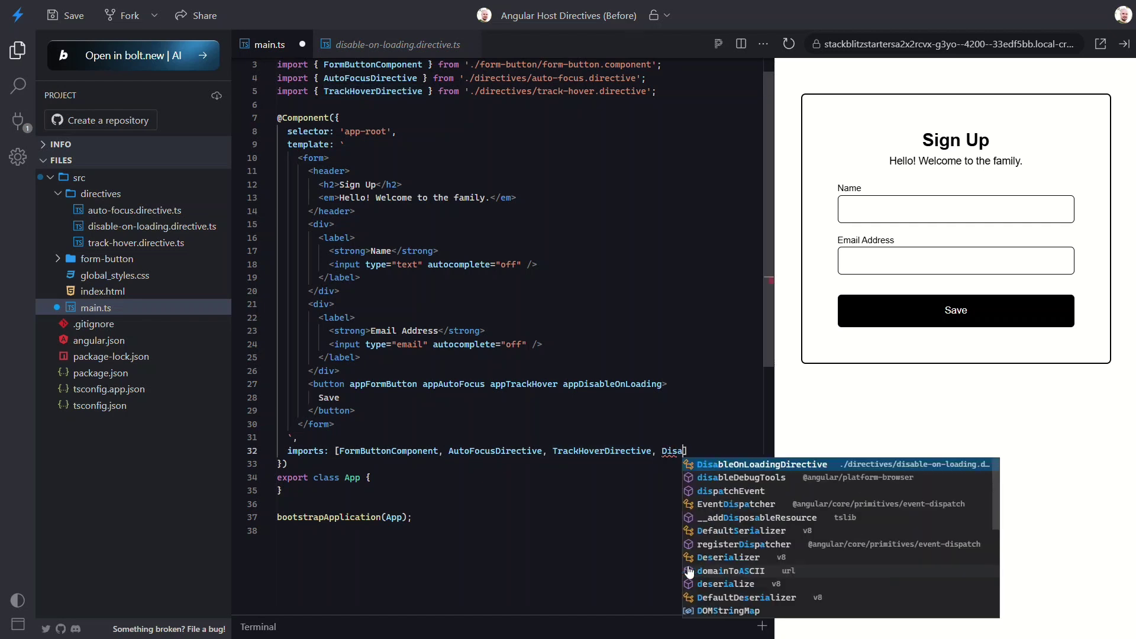
pyautogui.press('Tab')
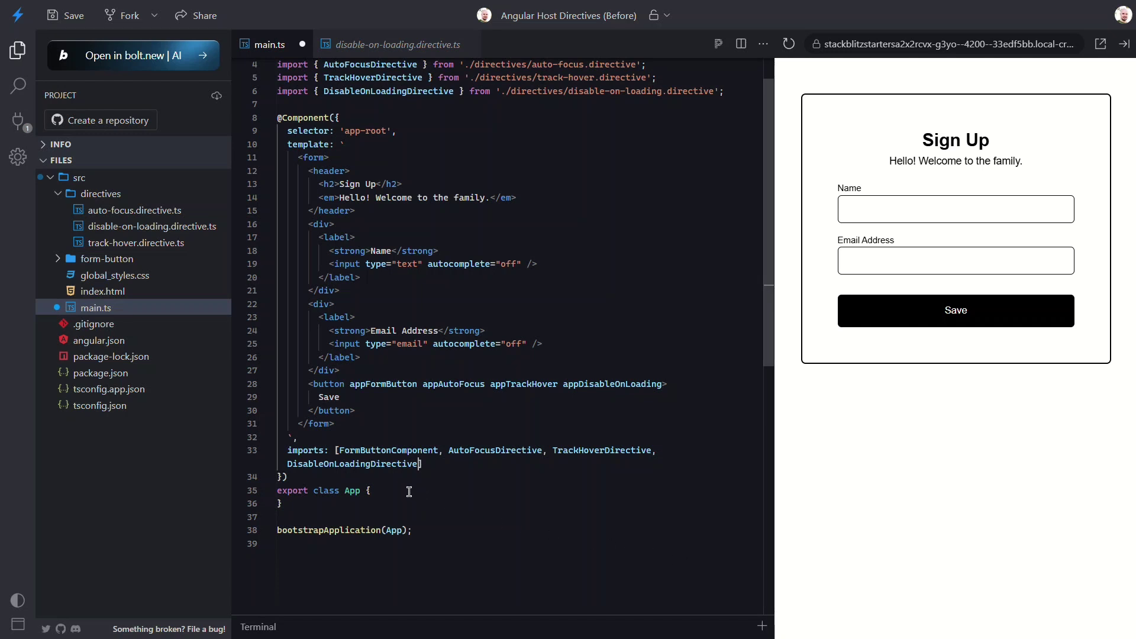
# Step: Add protected isSaving = signal(false) and saveStatus = signal('') to the App class
pyautogui.click(480, 490)
pyautogui.press('Return')
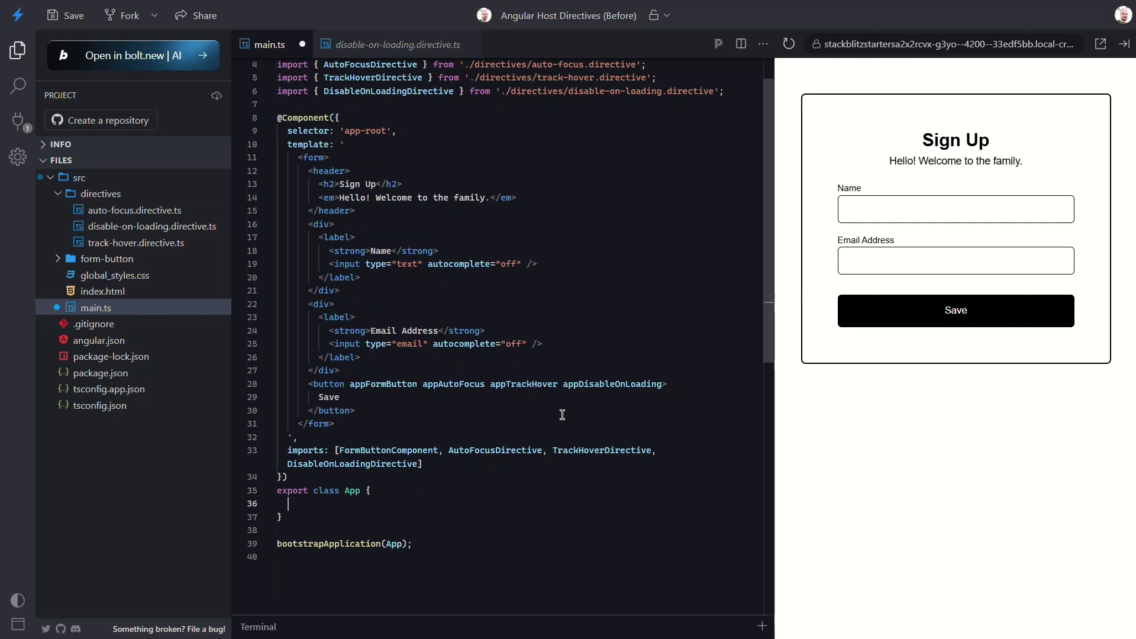
pyautogui.write('protected is')
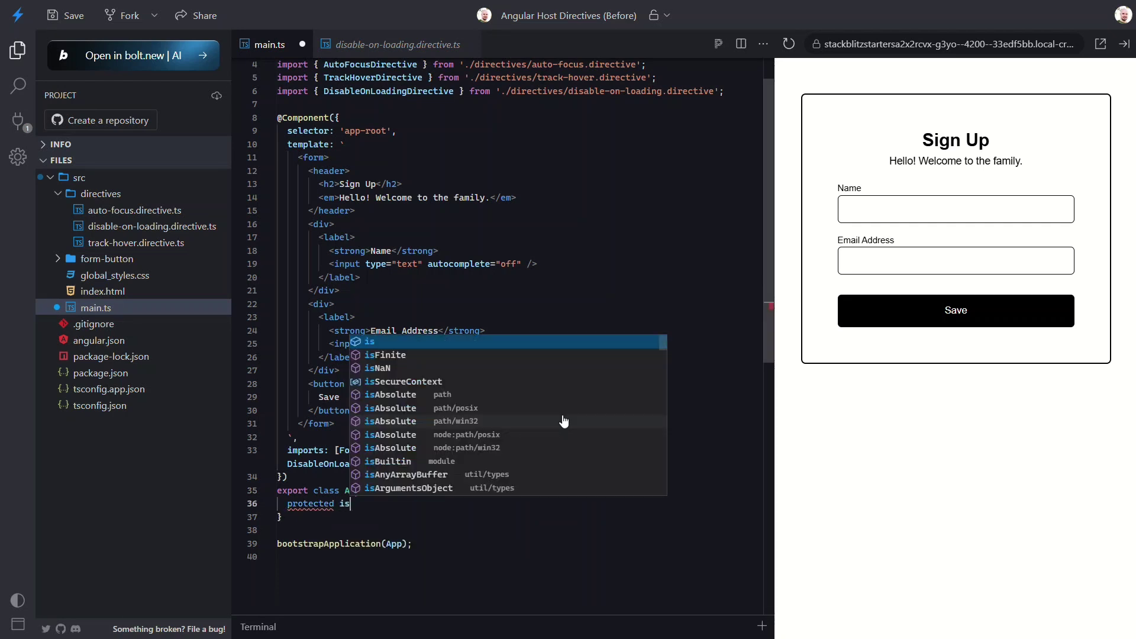
pyautogui.write('Sav')
pyautogui.write('ing = sign')
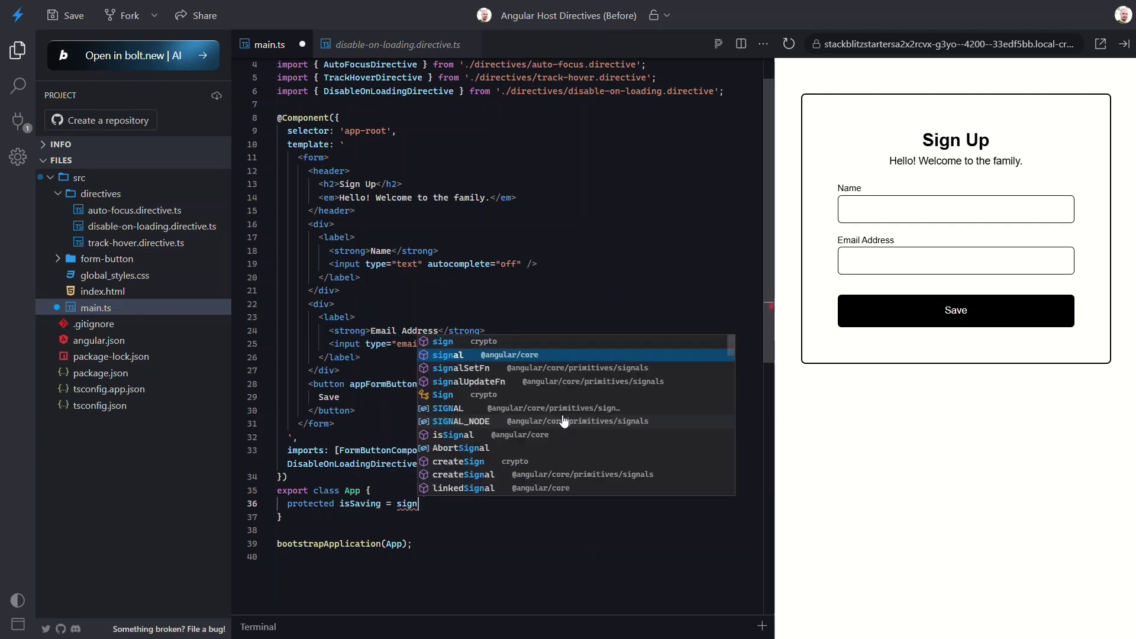
pyautogui.write('al();')
pyautogui.write('false')
pyautogui.press('End')
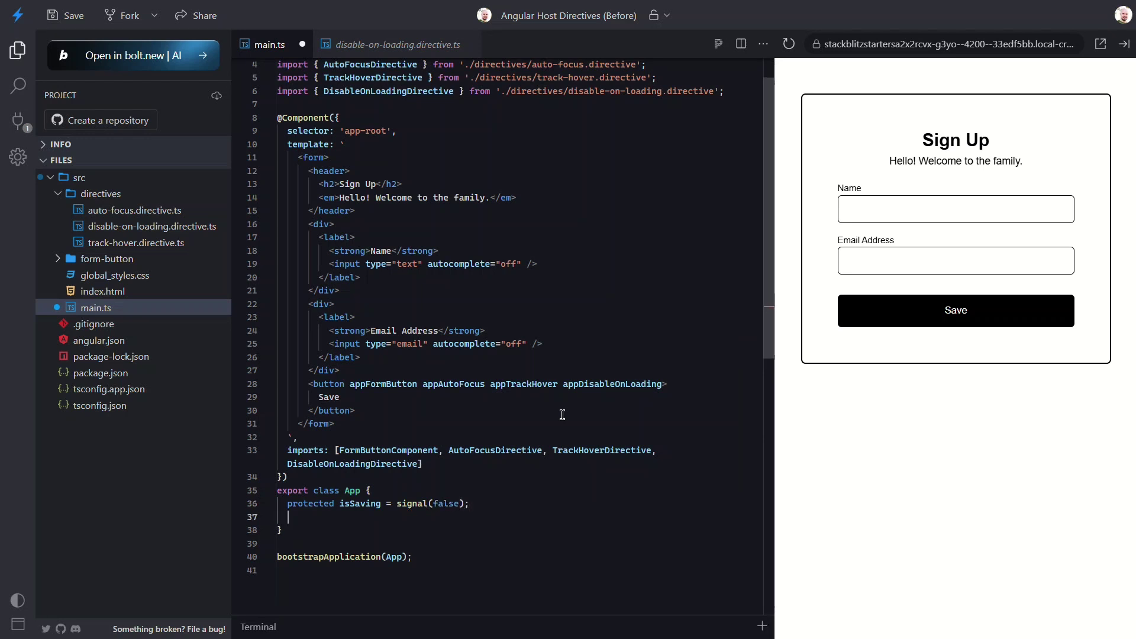
pyautogui.press('Return')
pyautogui.write('protected ')
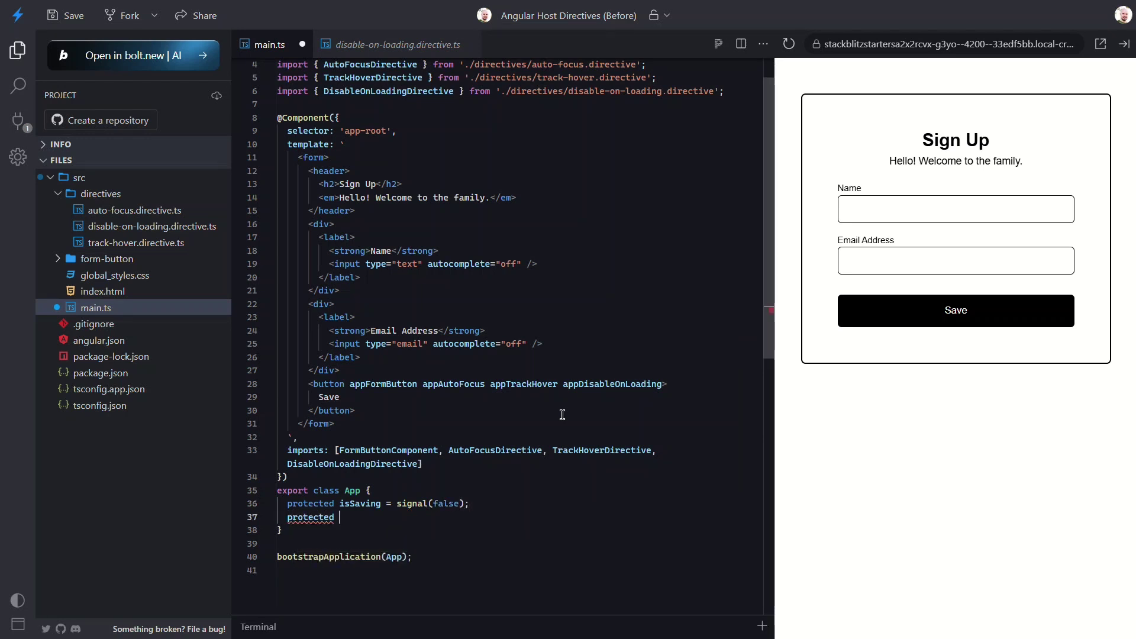
pyautogui.write('saveStatus')
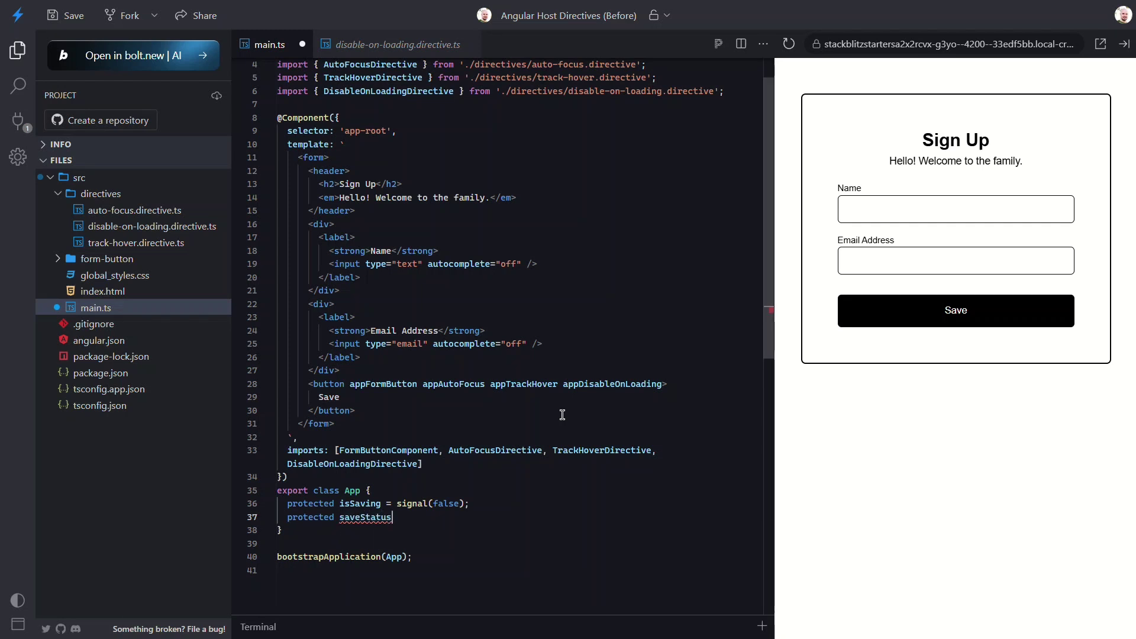
pyautogui.write(" = signal('")
pyautogui.press('Return')
pyautogui.press('Return')
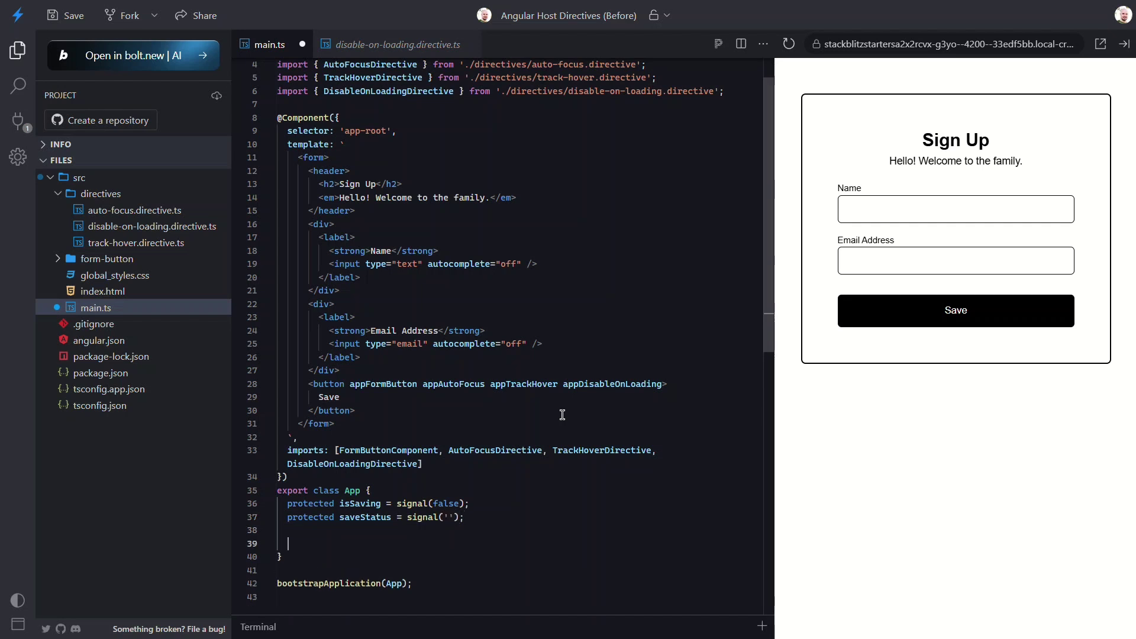
pyautogui.write('prot')
# Step: Declare a protected handleClick() method that calls this.isSaving.set(true)
pyautogui.press('Tab')
pyautogui.write('handleClick() ')
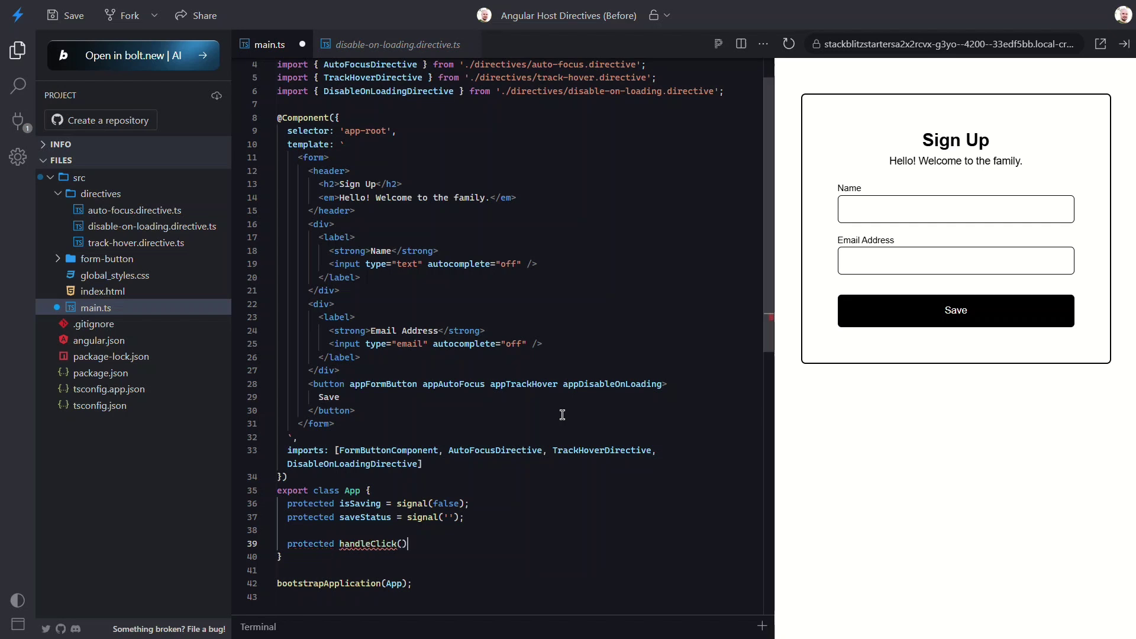
pyautogui.write('{')
pyautogui.press('Return')
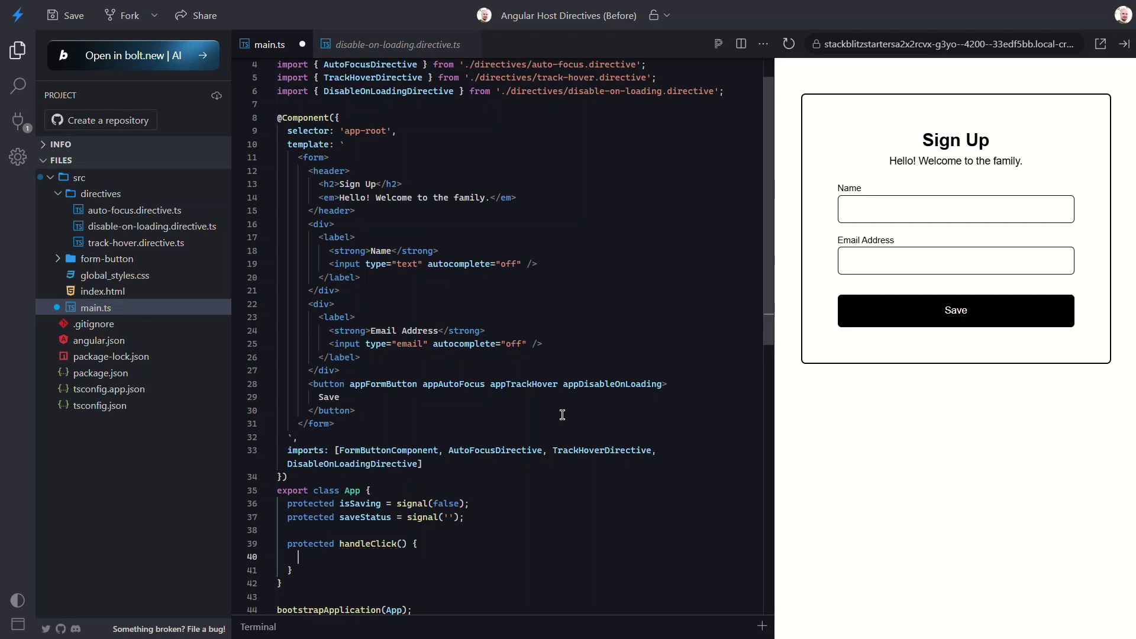
pyautogui.scroll(-1, 560, 418)
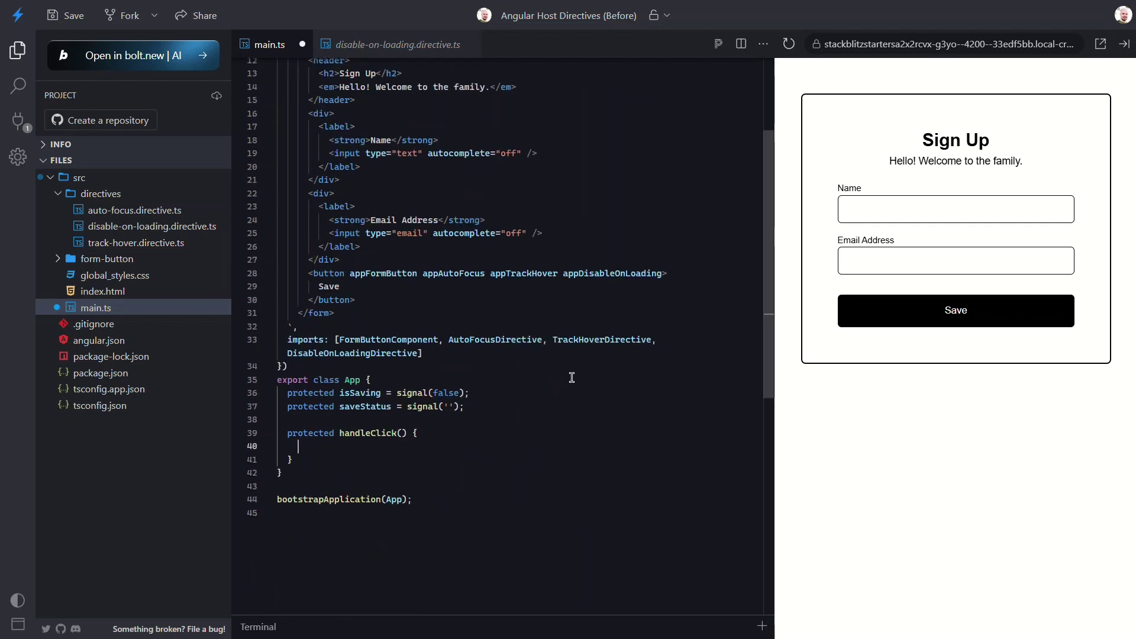
pyautogui.write('this.isSaving')
pyautogui.write('.set(')
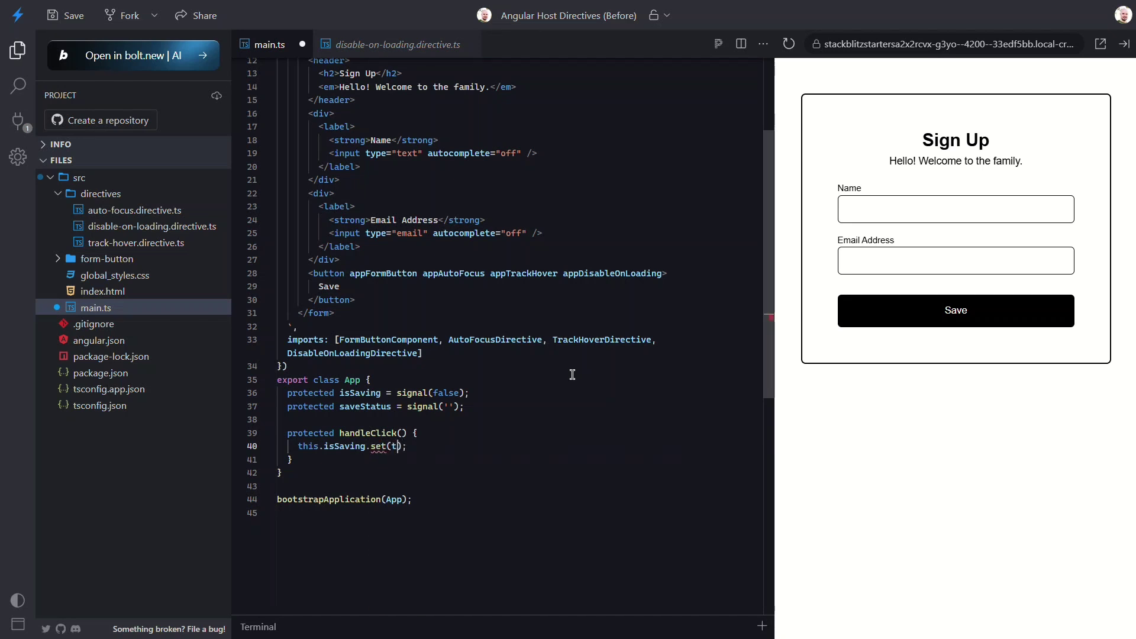
pyautogui.write('true')
pyautogui.press('End')
pyautogui.press('Return')
pyautogui.write('setTimeout')
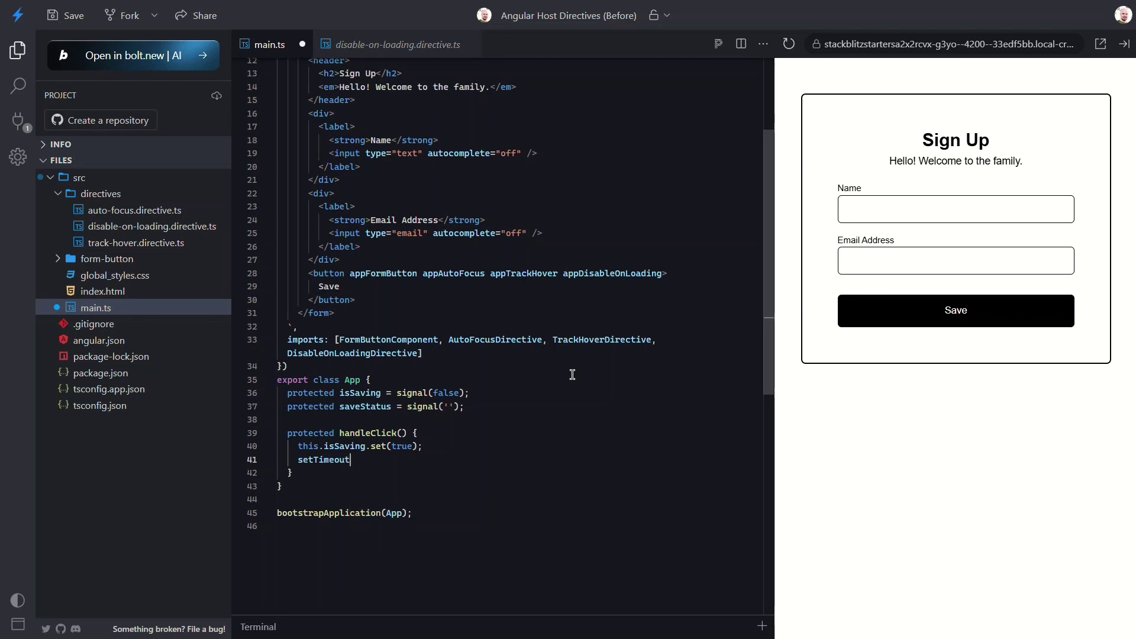
pyautogui.write('(() => {')
# Step: Add a 4000 ms setTimeout resetting isSaving to false and saveStatus to 'Data saved successfully'
pyautogui.press('Return')
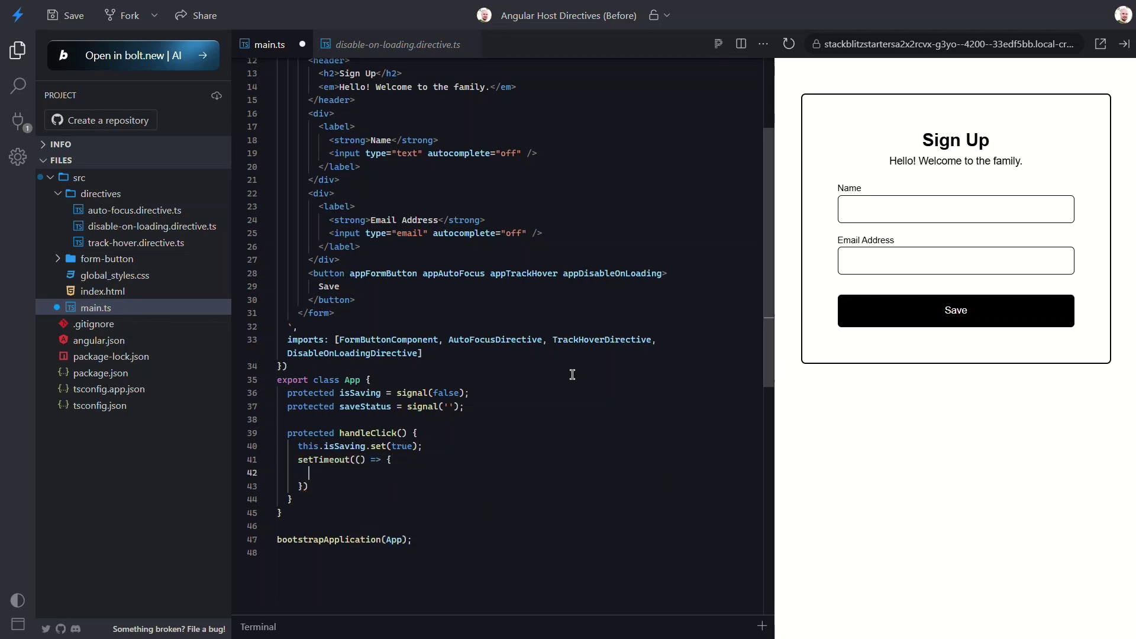
pyautogui.write('this.isSaving.set')
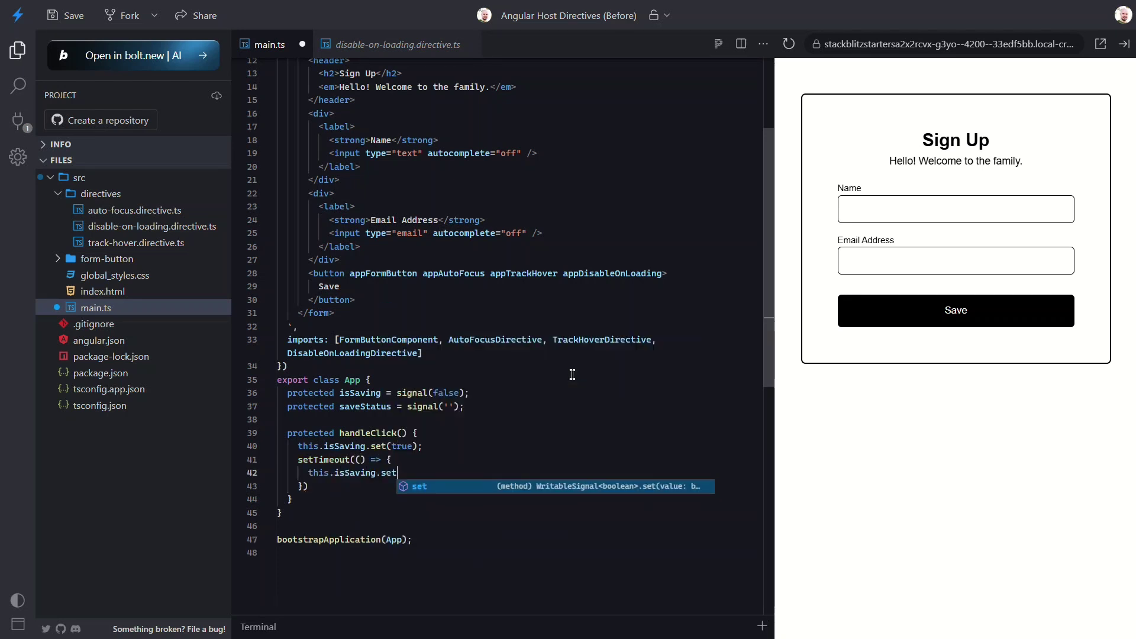
pyautogui.write('(false);')
pyautogui.press('Return')
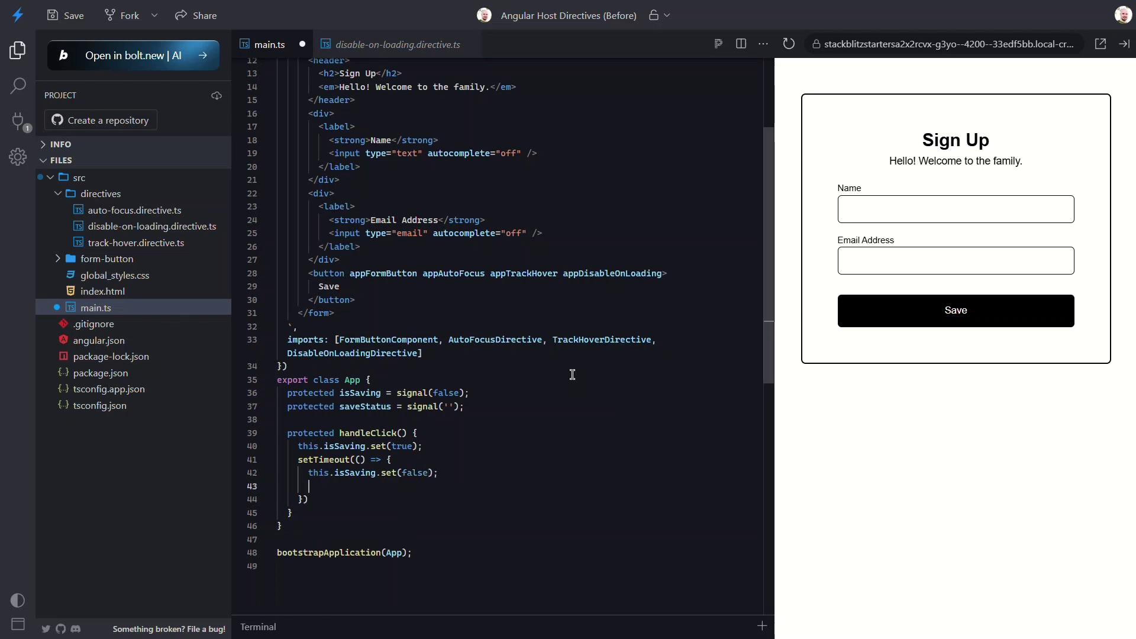
pyautogui.write('this.saveStatus.se')
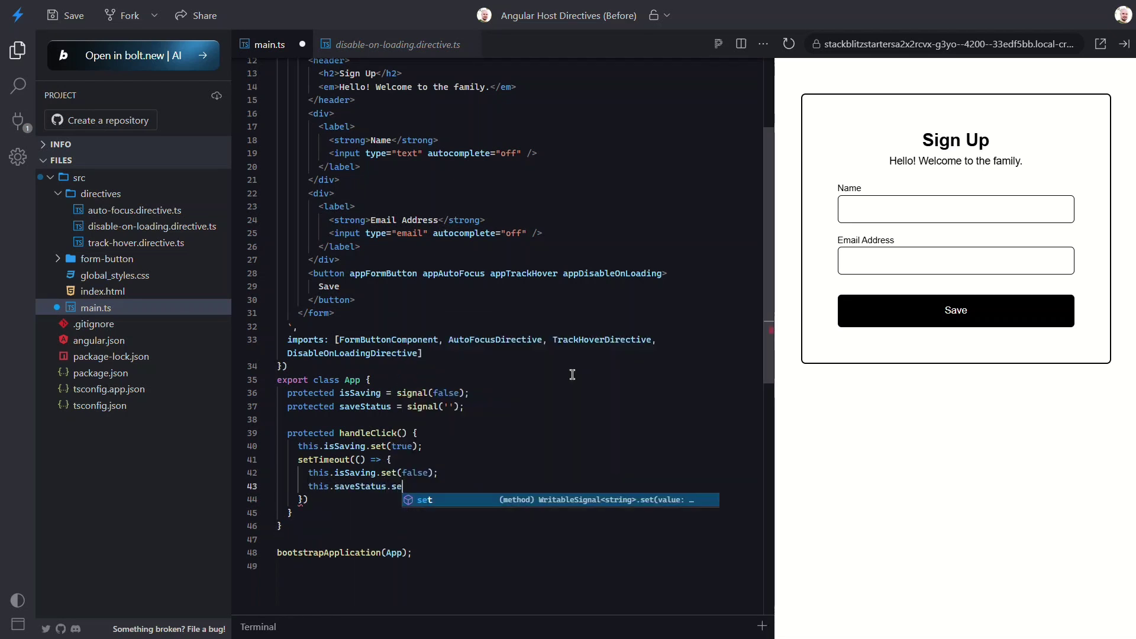
pyautogui.write("t('Da")
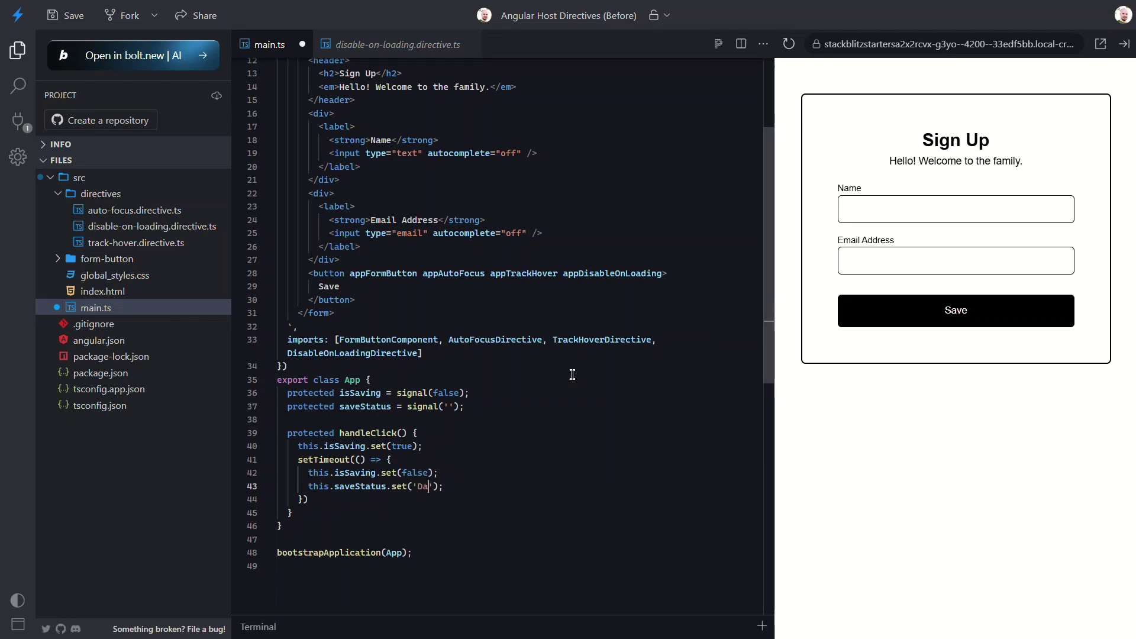
pyautogui.write('ta saved successfully')
pyautogui.press('Down')
pyautogui.write(', 4000')
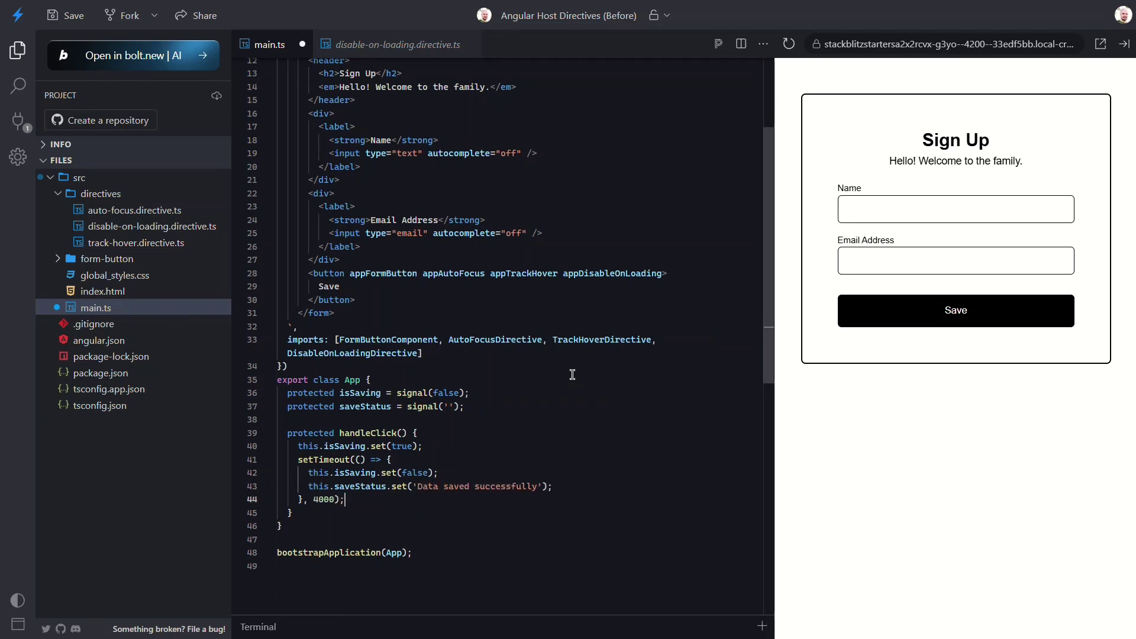
pyautogui.click(665, 274)
pyautogui.write('[loading]="i')
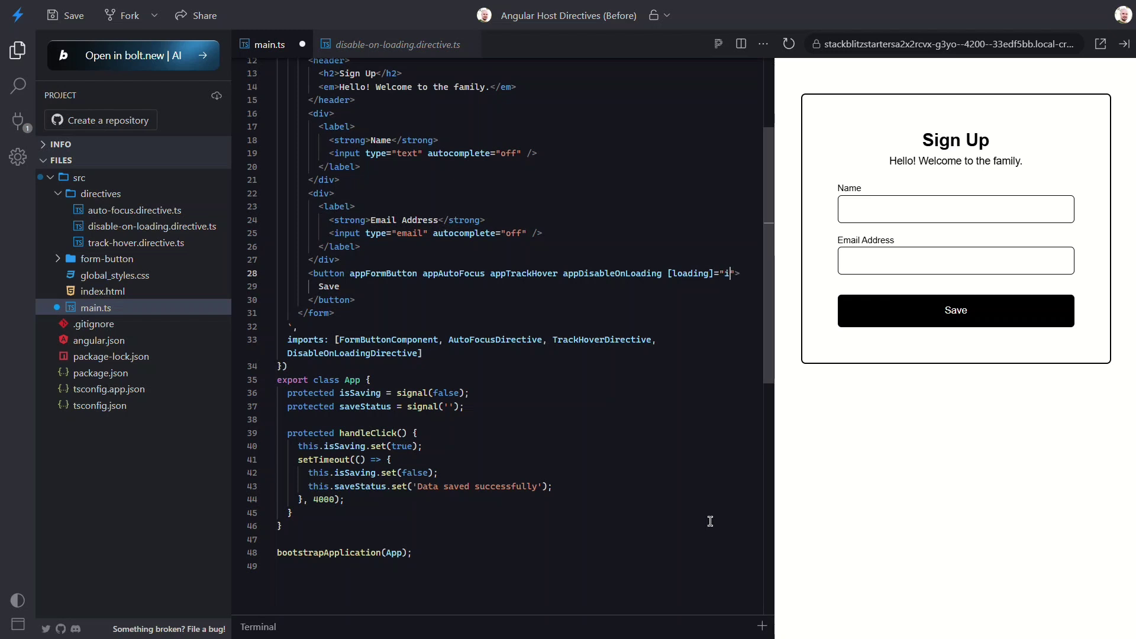
pyautogui.write('sSaving')
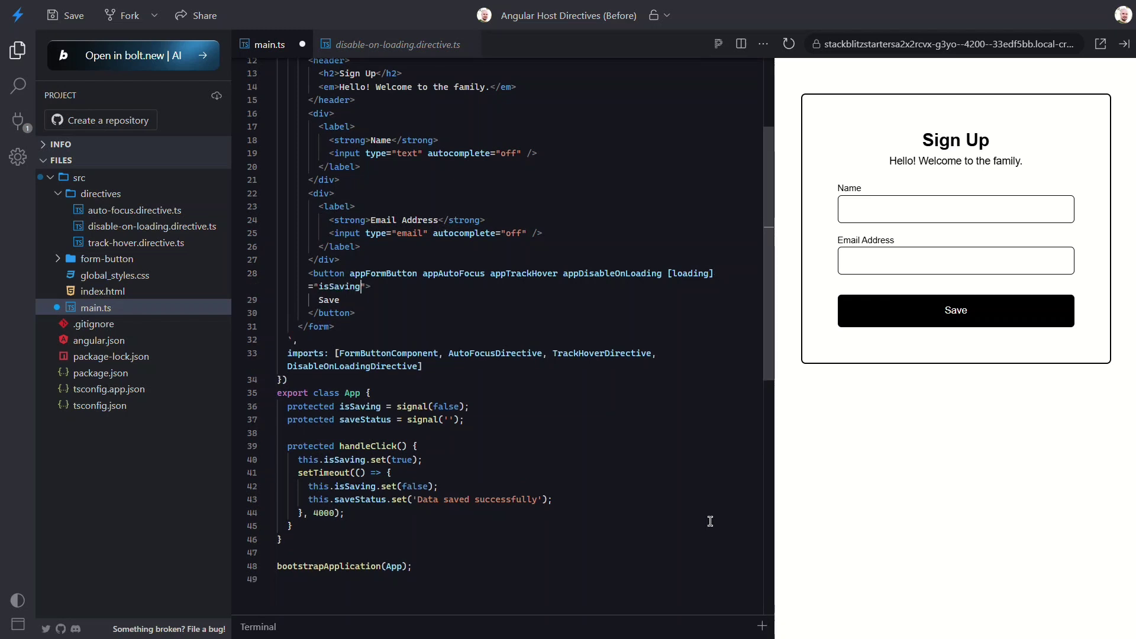
pyautogui.write(' ()()')
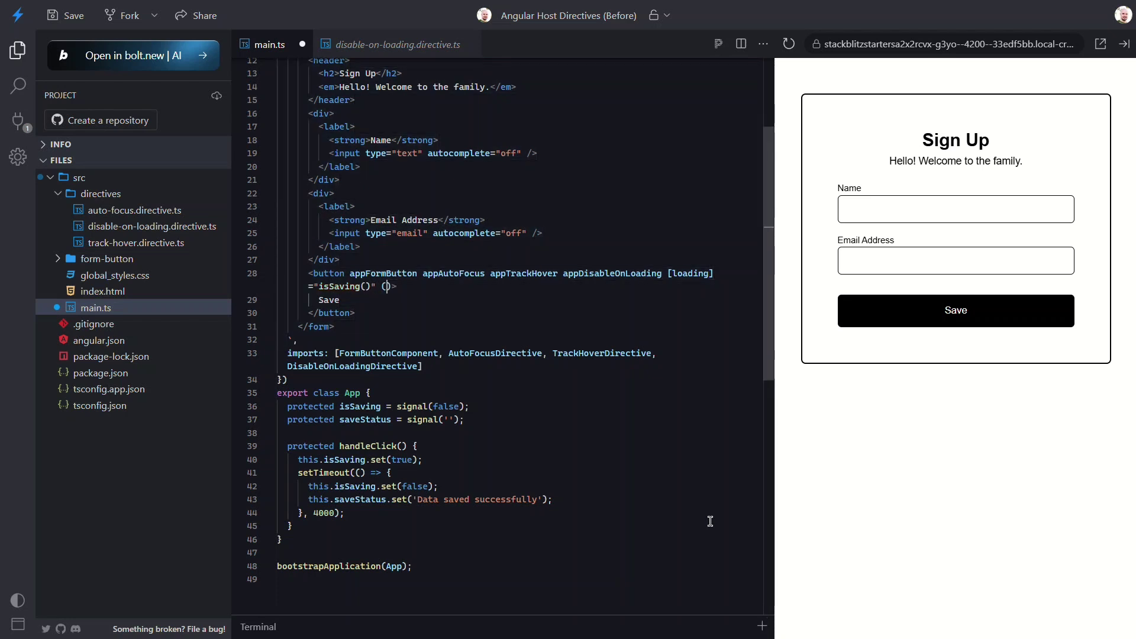
pyautogui.write('click)=')
pyautogui.write('"handleClic')
pyautogui.write('()')
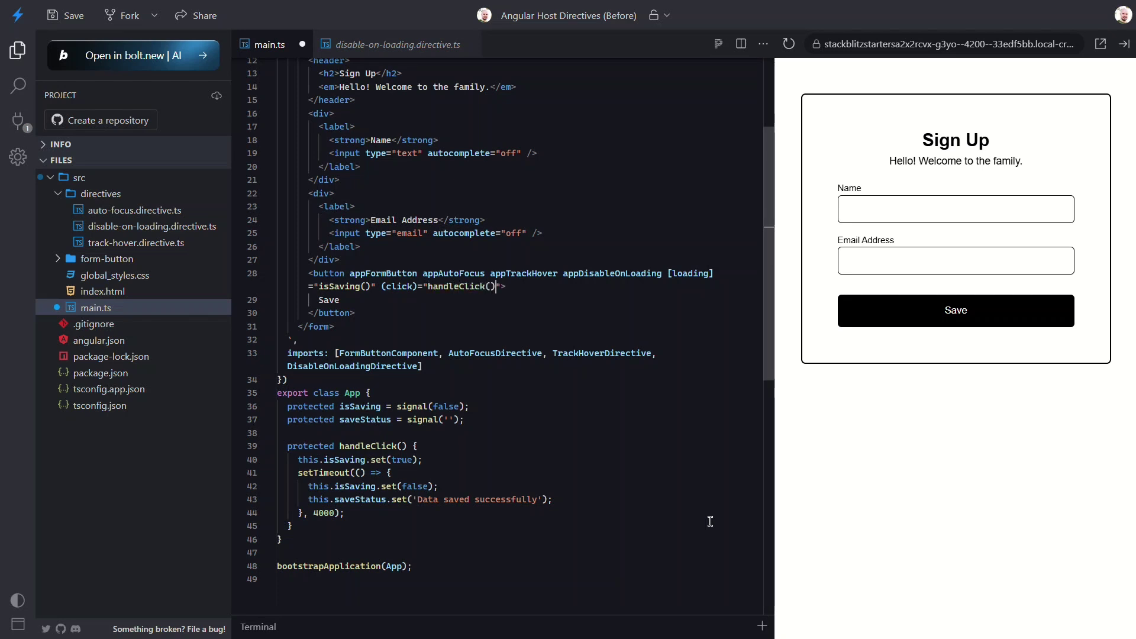
pyautogui.press('Down')
pyautogui.press('Down')
pyautogui.press('End')
pyautogui.press('Return')
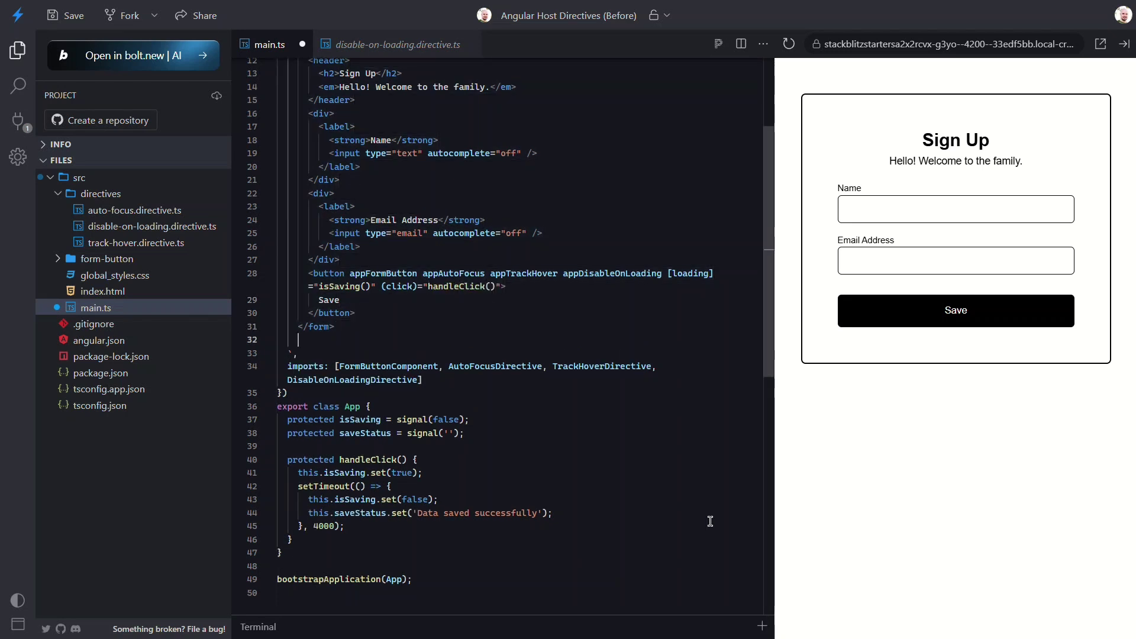
pyautogui.write('@if () {')
pyautogui.press('Return')
pyautogui.click(324, 340)
pyautogui.write('saveStatus()')
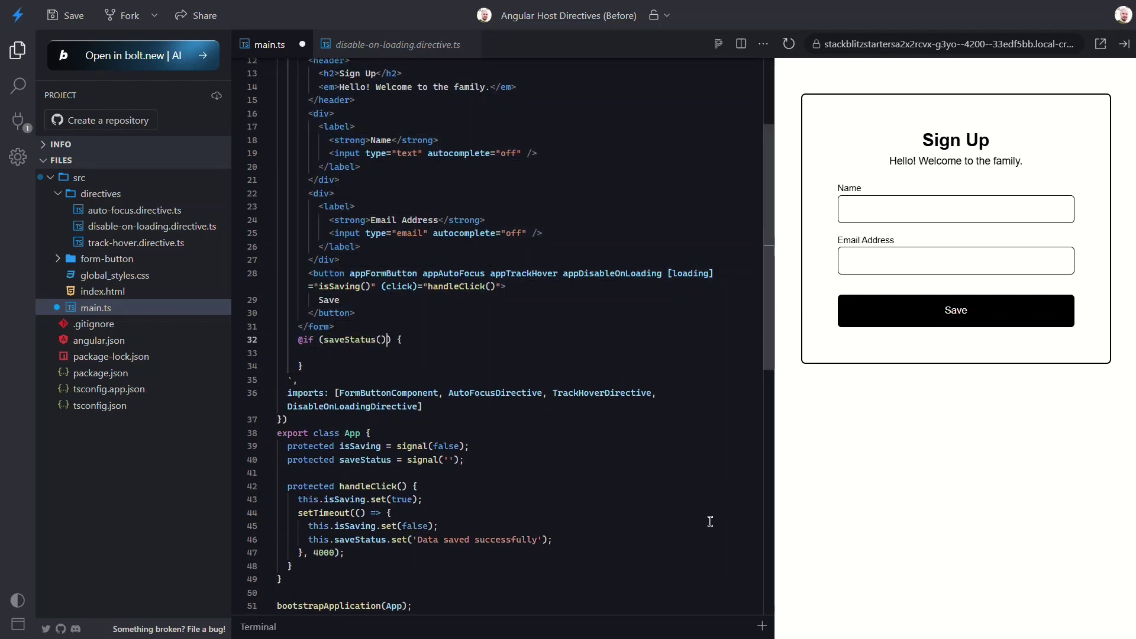
pyautogui.press('Down')
pyautogui.write('<p>')
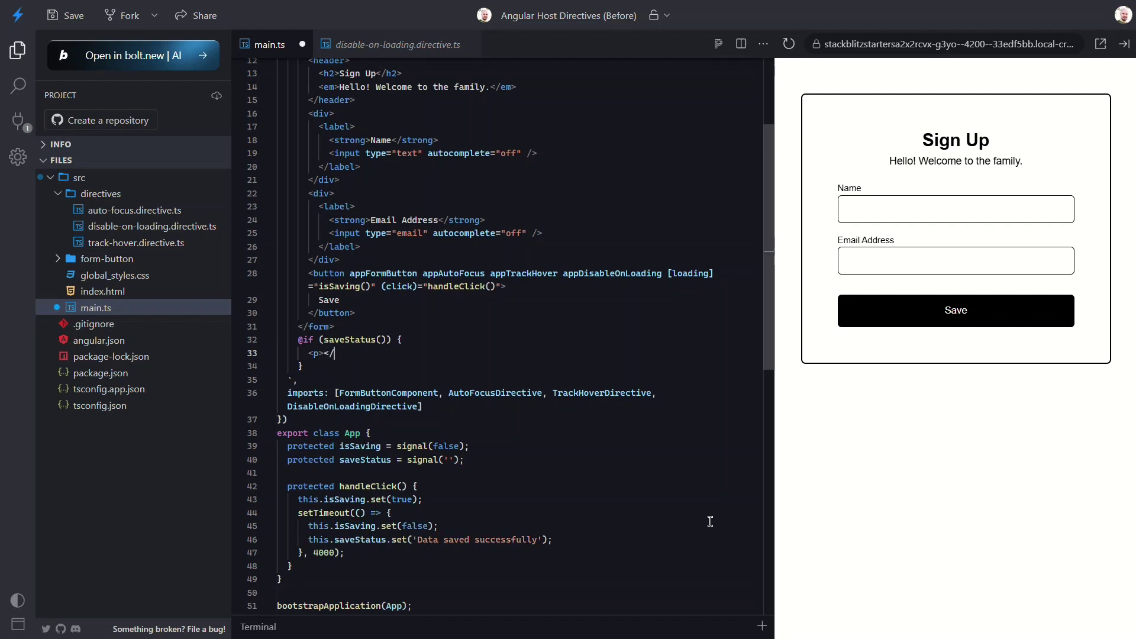
pyautogui.write('</p>')
pyautogui.press('Left')
pyautogui.press('Left')
pyautogui.press('Left')
pyautogui.write('{{ ')
pyautogui.write('saveStatus()')
pyautogui.press('End')
# Step: Save main.ts, then test Save in the preview, reloading and retrying for 'Data saved successfully'
pyautogui.hotkey('ctrl', 's')
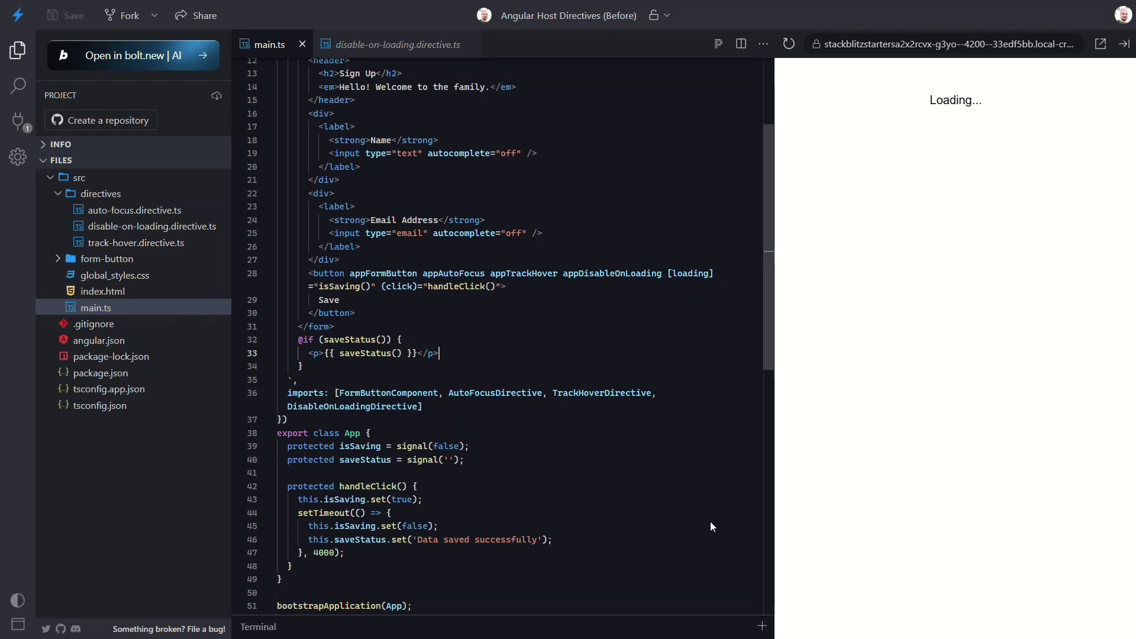
pyautogui.moveTo(957, 310)
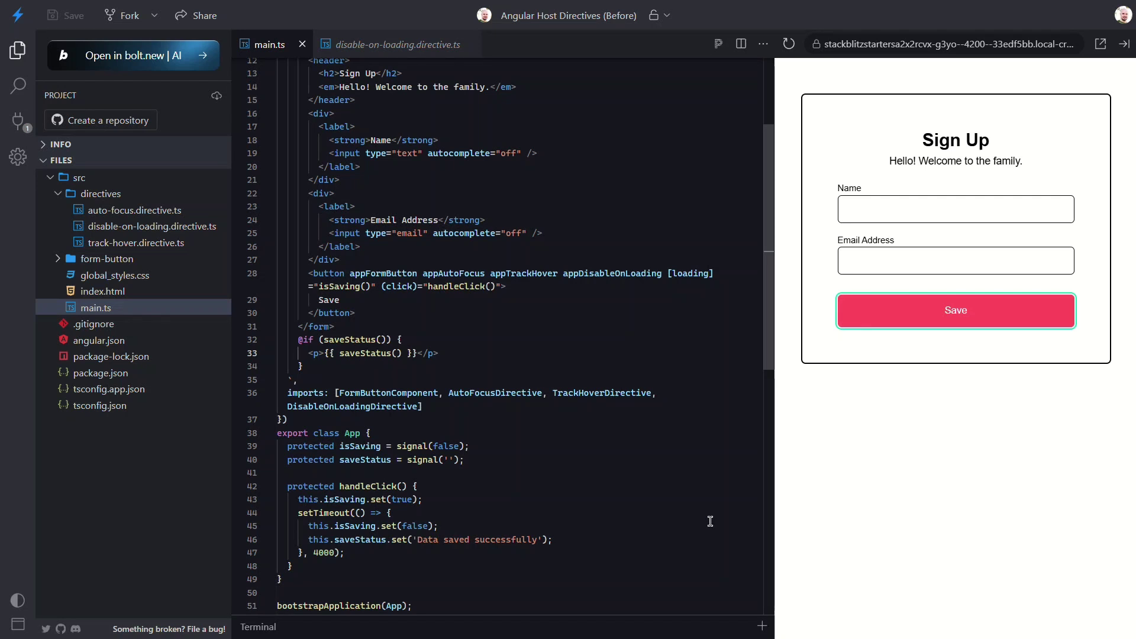
pyautogui.click(890, 321)
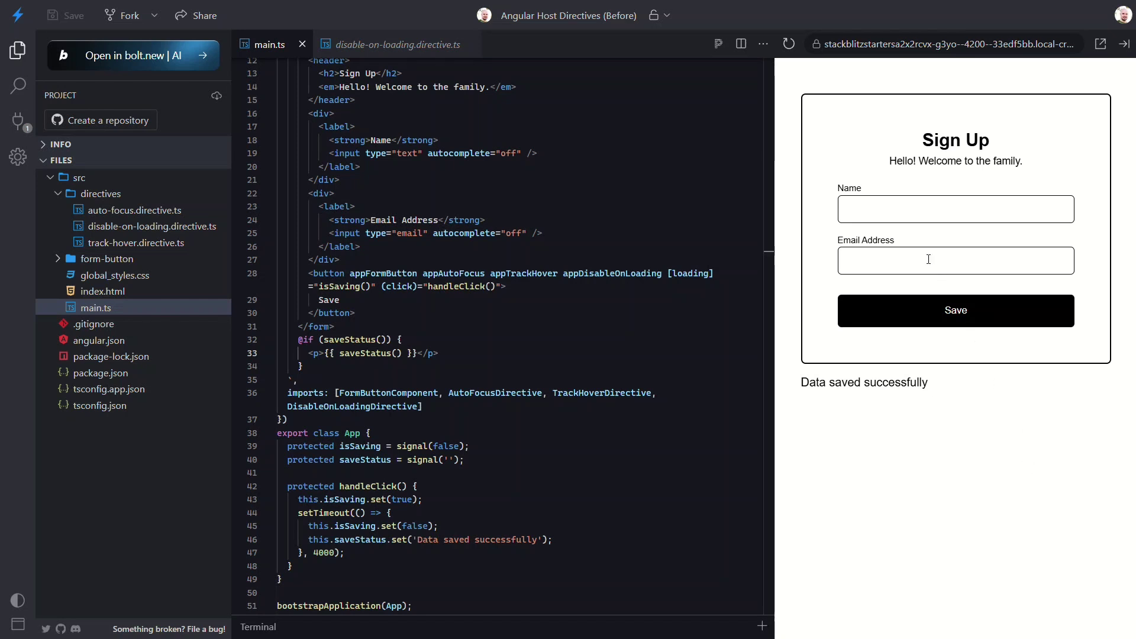
pyautogui.click(790, 43)
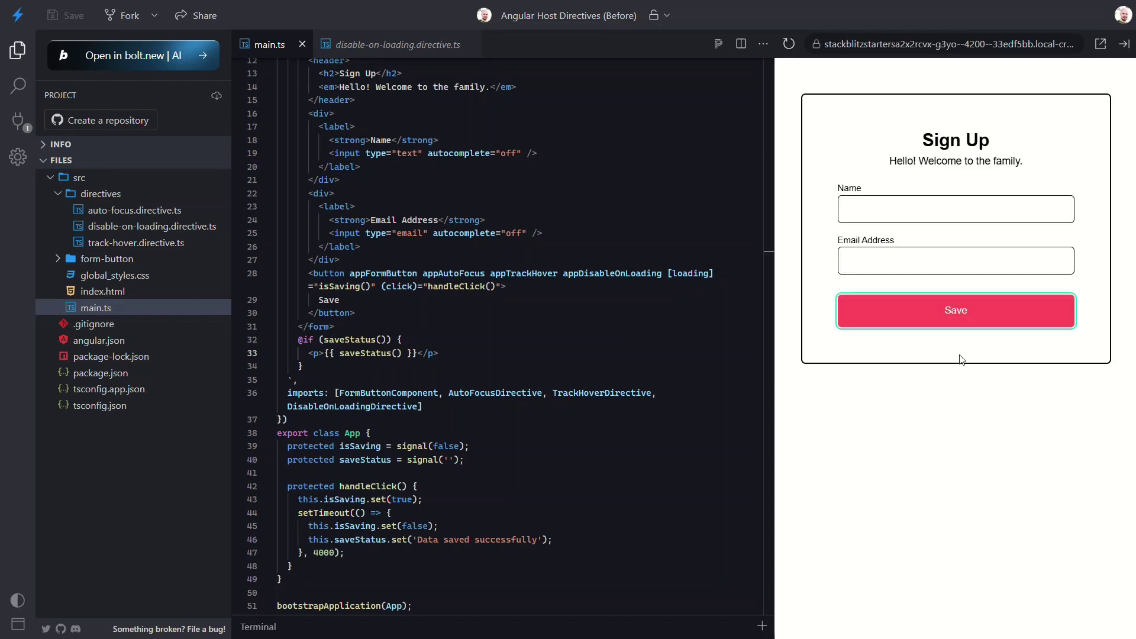
pyautogui.click(937, 315)
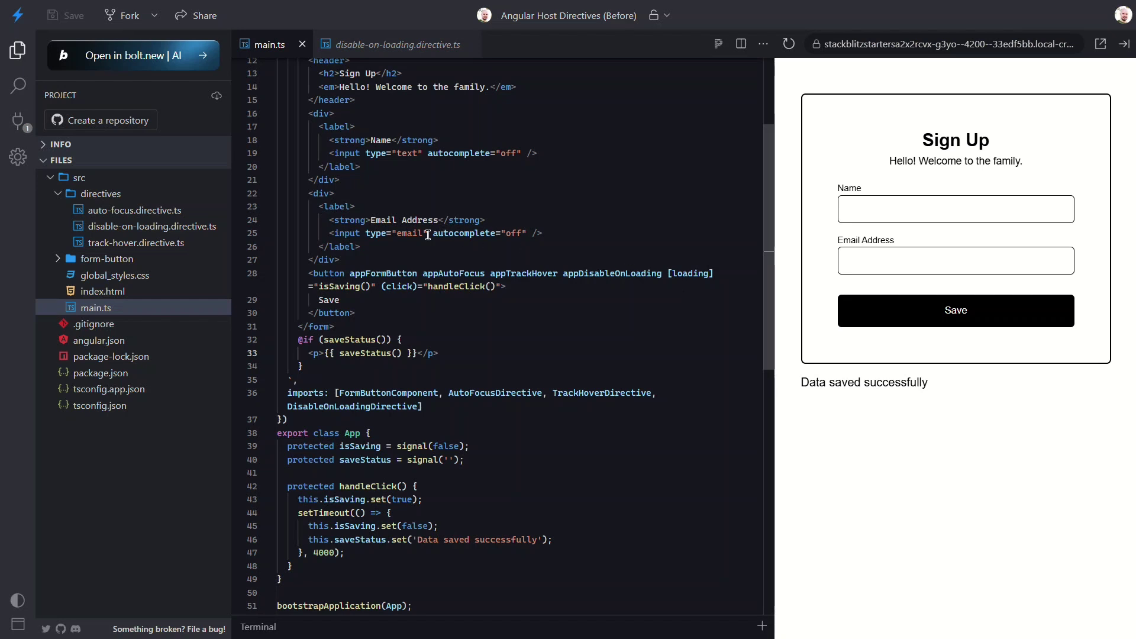
# Step: Expand the form-button folder and open form-button.component.ts
pyautogui.click(106, 258)
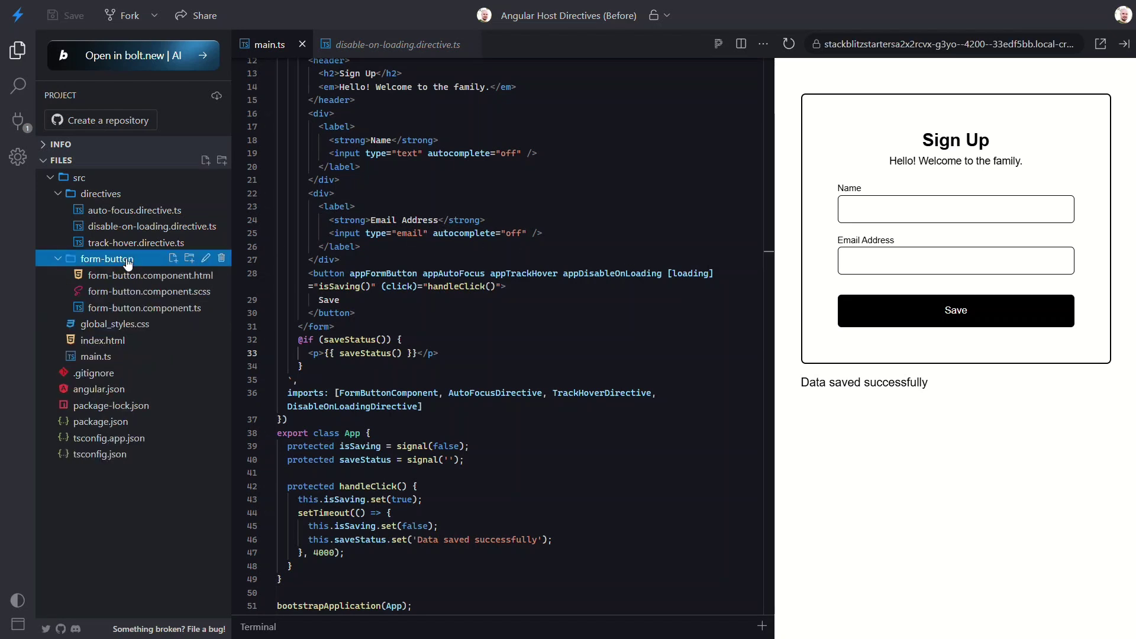
pyautogui.click(147, 308)
pyautogui.click(506, 158)
# Step: Add hostDirectives: [{ directive: AutoFocusDirective }] after styleUrl, auto-importing AutoFocusDirective
pyautogui.press('Return')
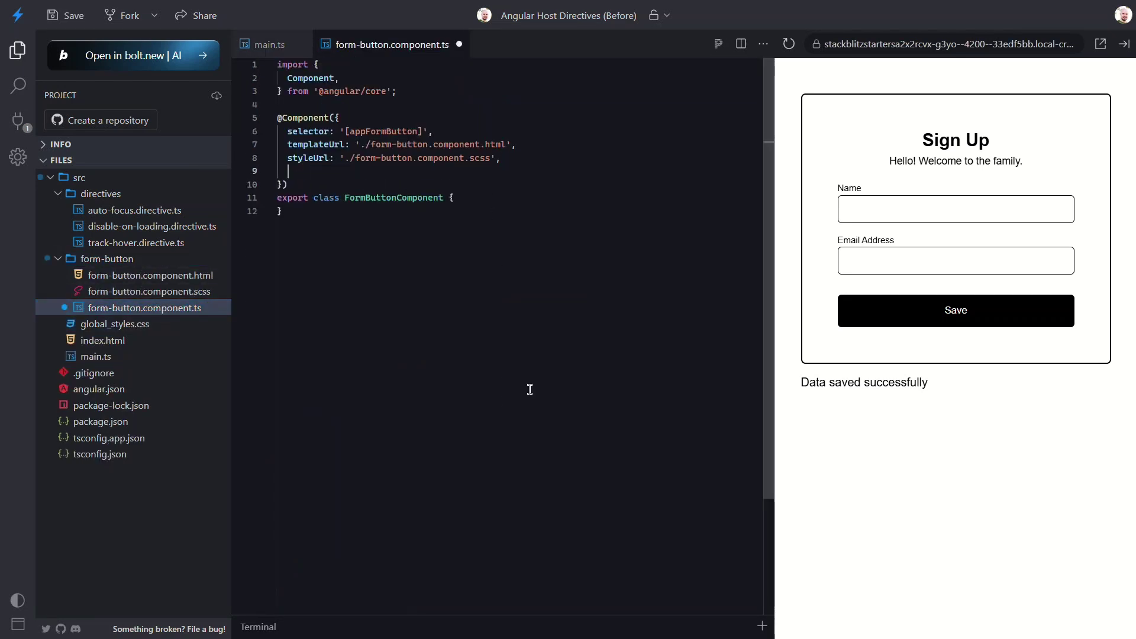
pyautogui.write('hostDirectives:')
pyautogui.write(' [')
pyautogui.press('Return')
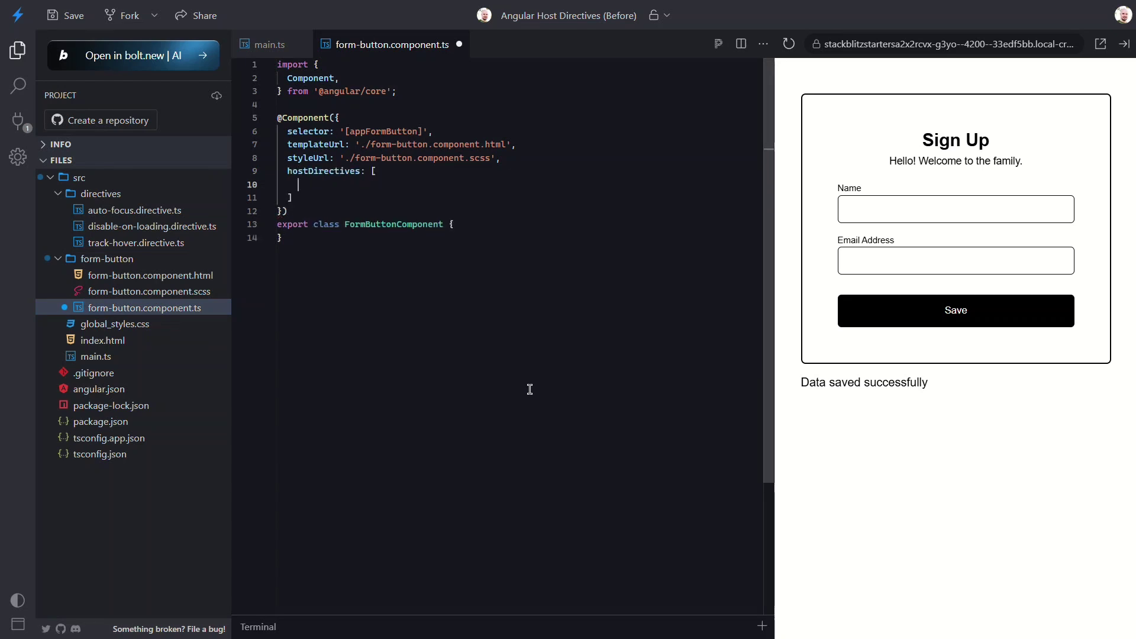
pyautogui.write('{')
pyautogui.press('Return')
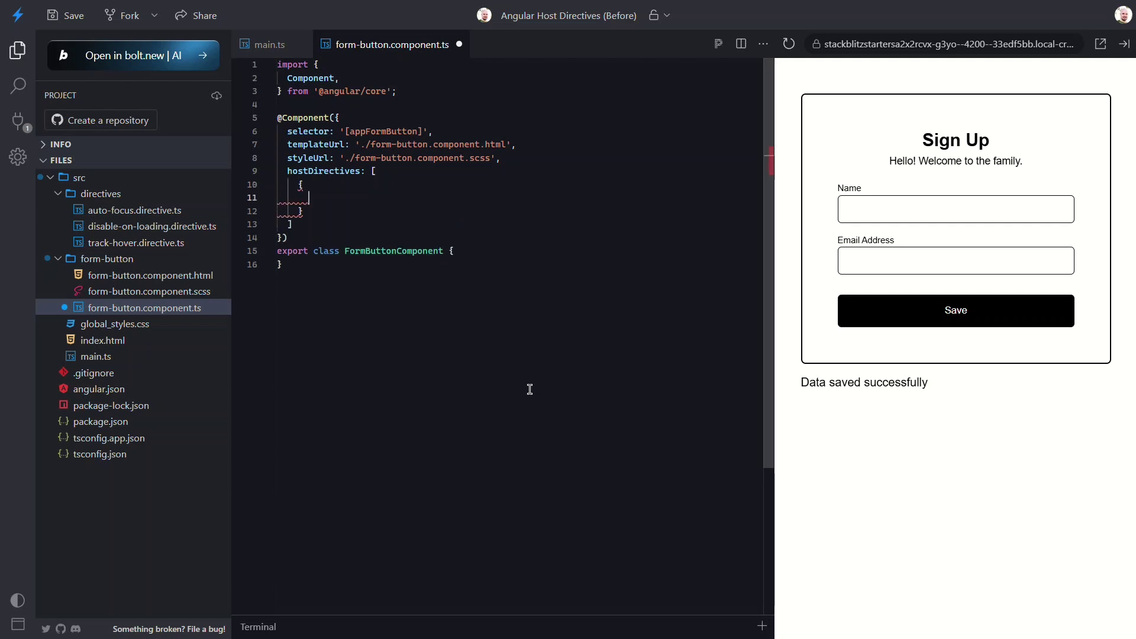
pyautogui.write('directive:')
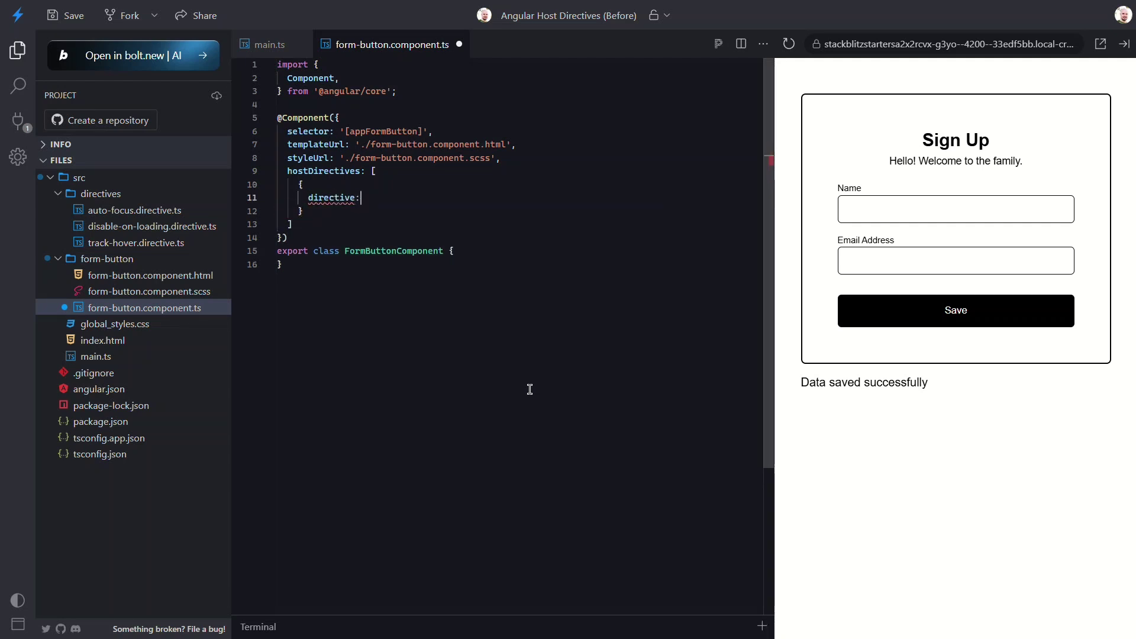
pyautogui.write(' Auto')
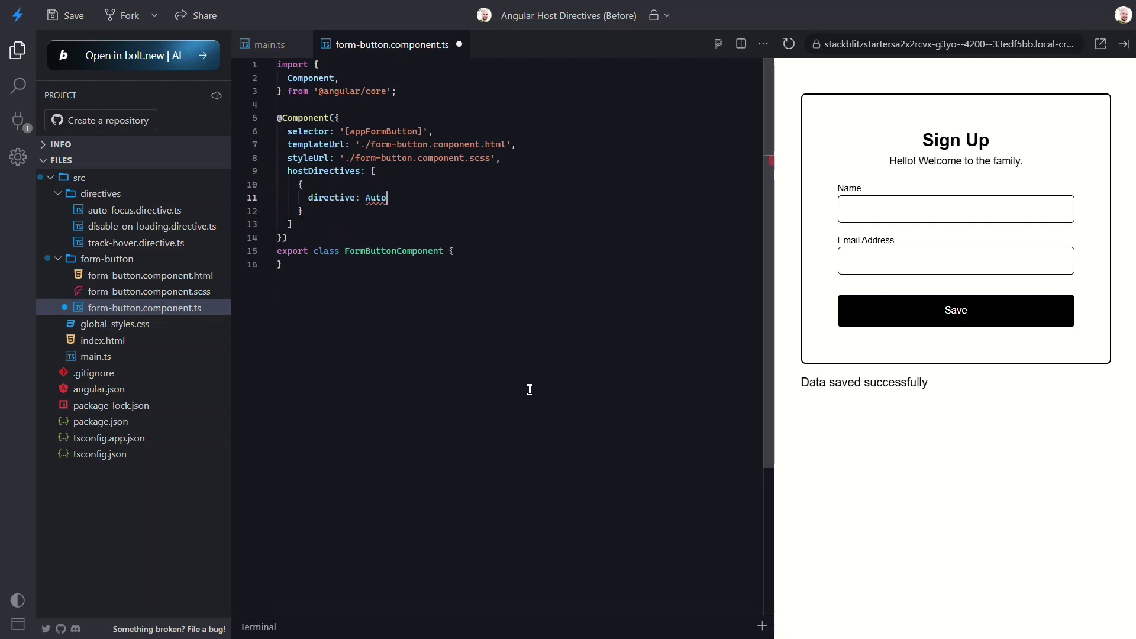
pyautogui.write('Focus')
pyautogui.press('Tab')
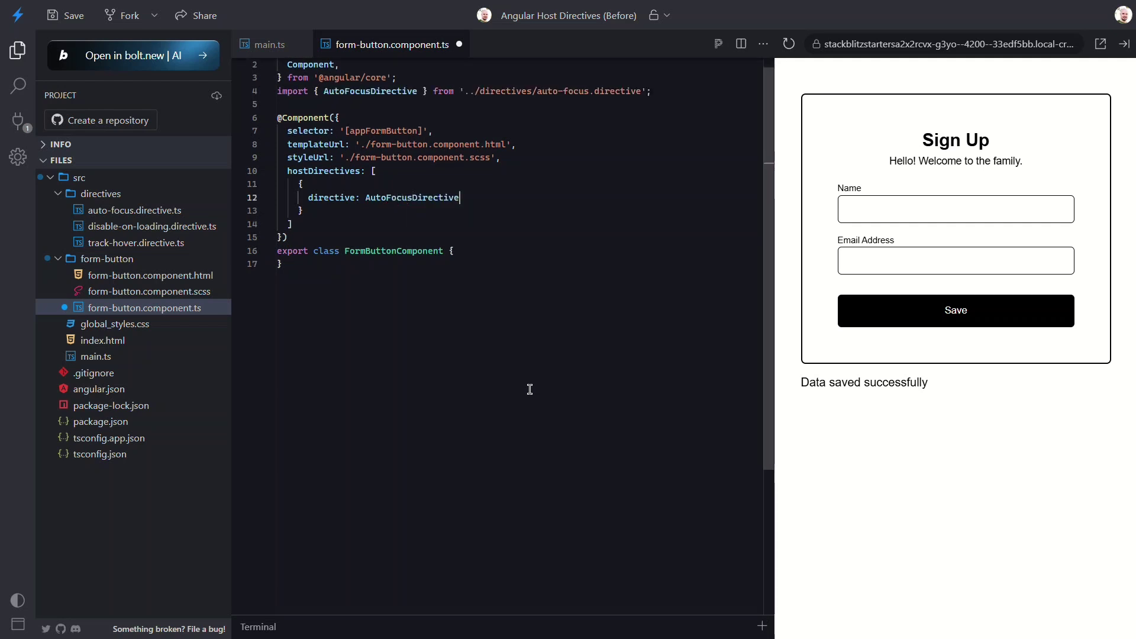
# Step: Delete appAutoFocus from the button and AutoFocusDirective from the imports in main.ts, then save
pyautogui.click(96, 356)
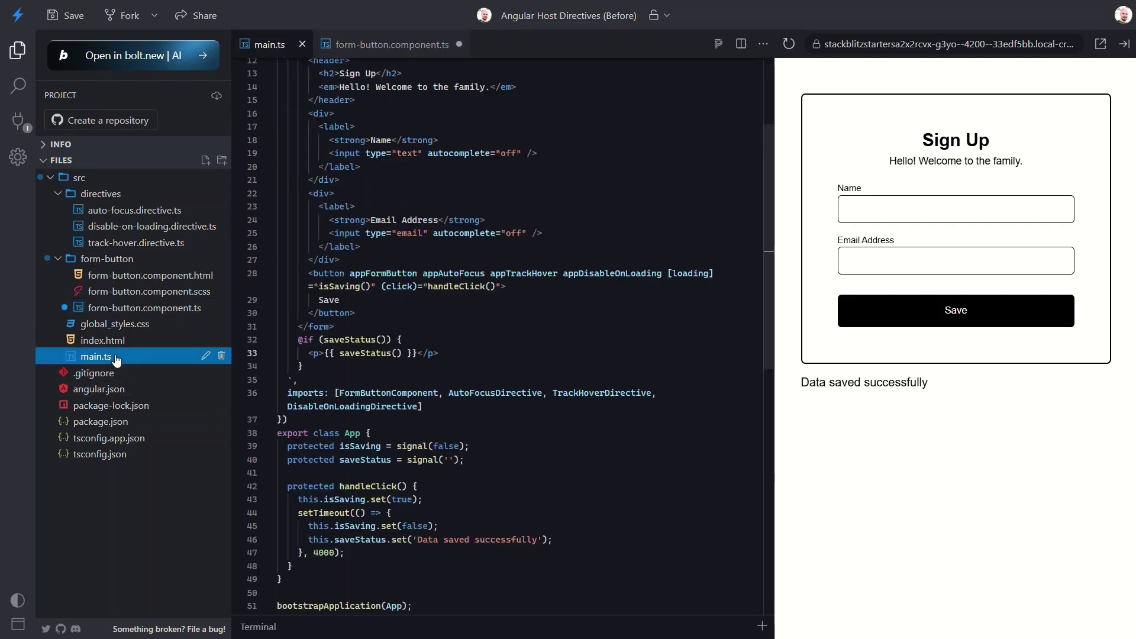
pyautogui.doubleClick(455, 274)
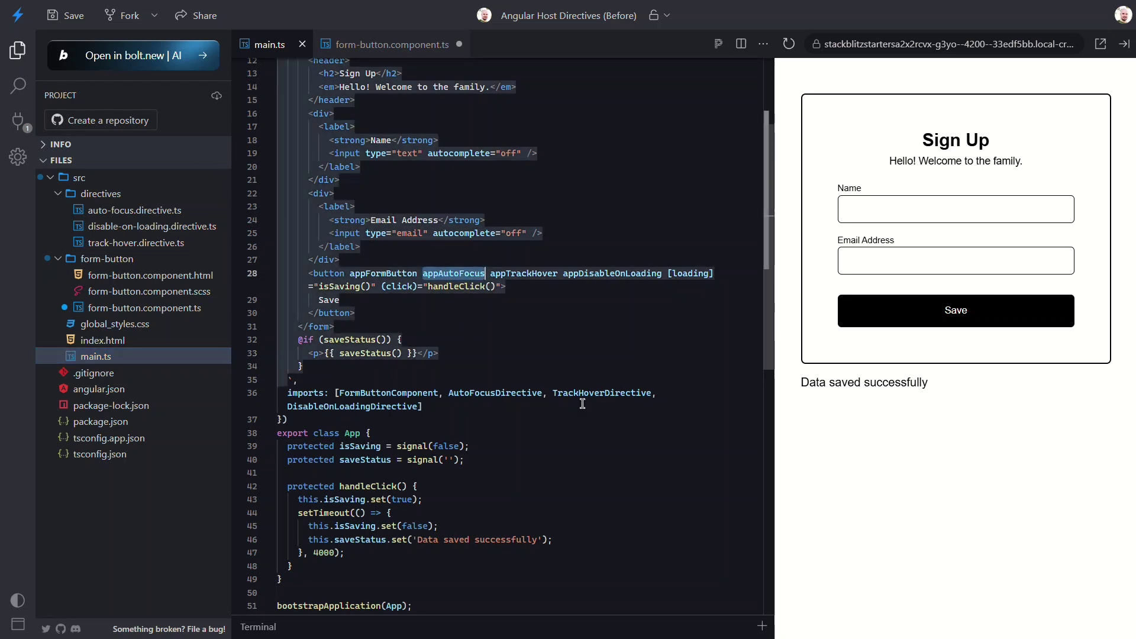
pyautogui.press('BackSpace')
pyautogui.doubleClick(509, 393)
pyautogui.press('BackSpace')
pyautogui.press('BackSpace')
pyautogui.press('BackSpace')
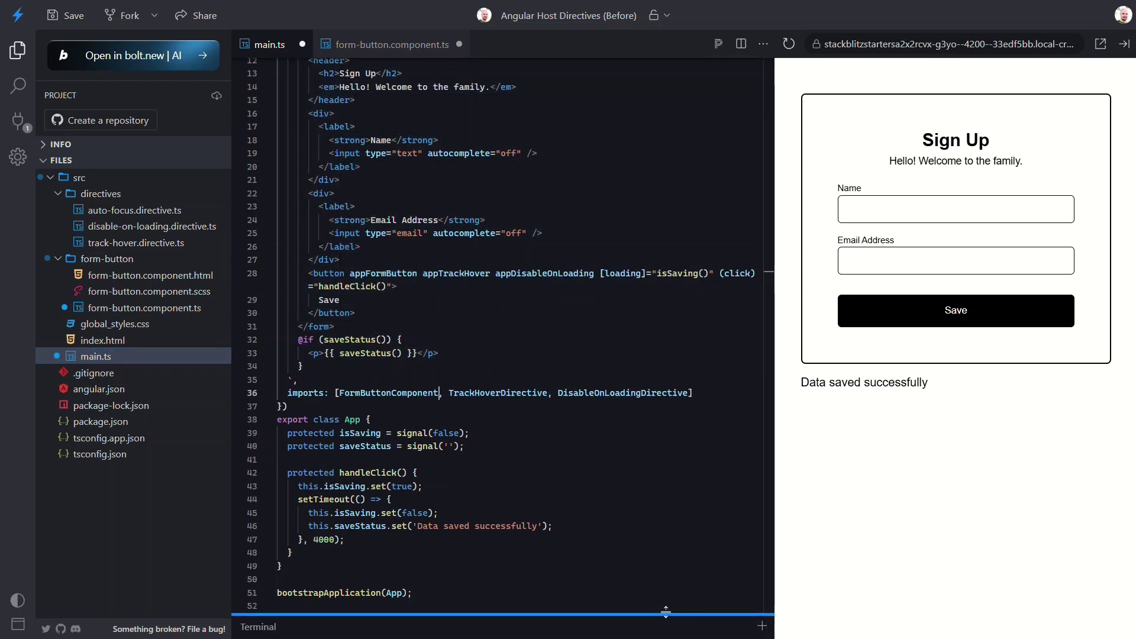
pyautogui.hotkey('ctrl', 's')
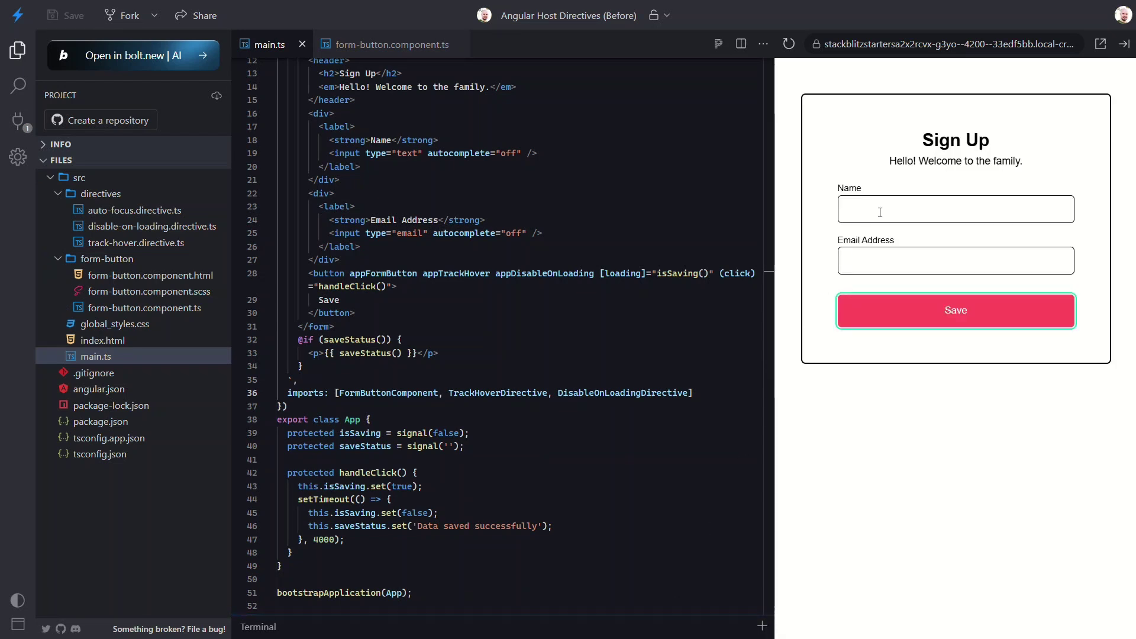
# Step: Tab from the Email Address field in the preview to confirm the Save button still gets focus
pyautogui.click(873, 258)
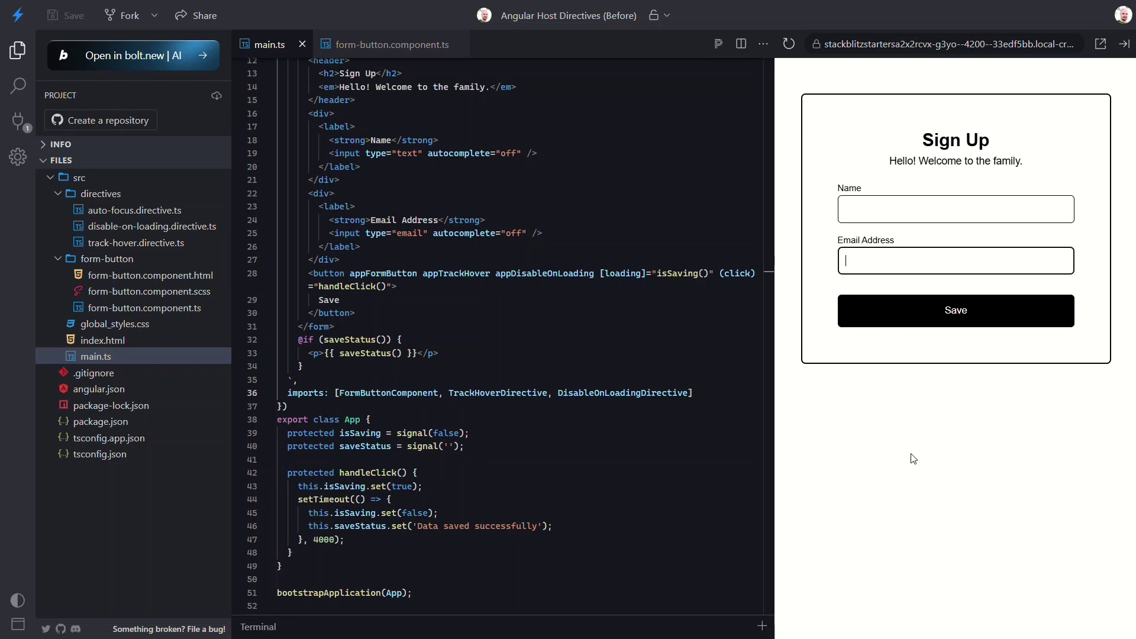
pyautogui.press('Tab')
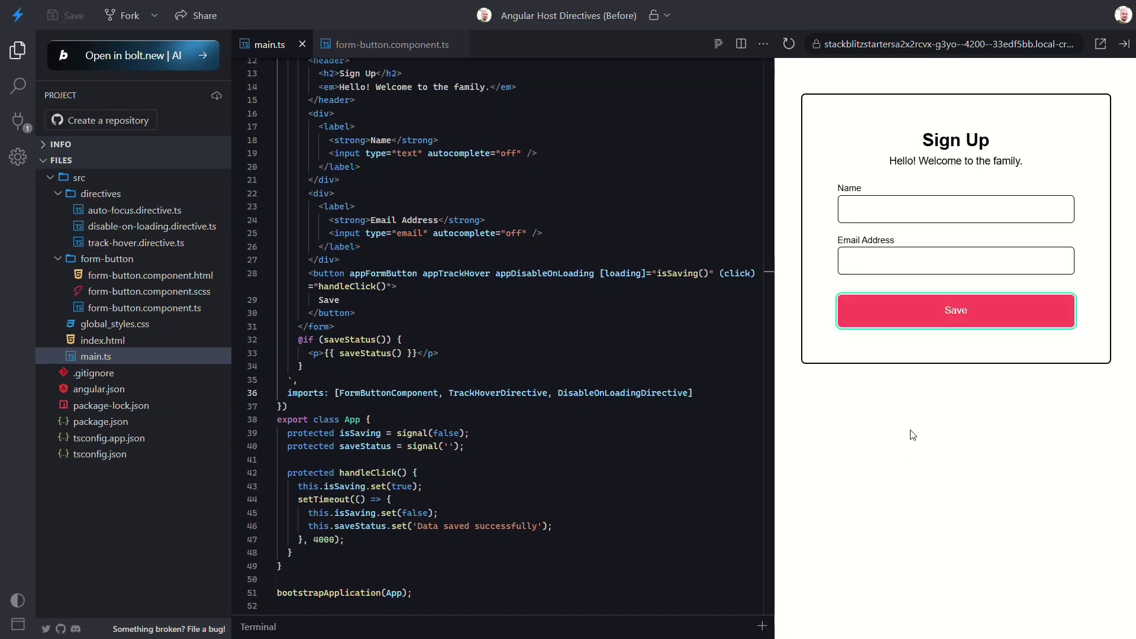
pyautogui.click(878, 259)
pyautogui.press('Tab')
# Step: In form-button.component.ts, position after the first host directive to add TrackHoverDirective
pyautogui.click(144, 307)
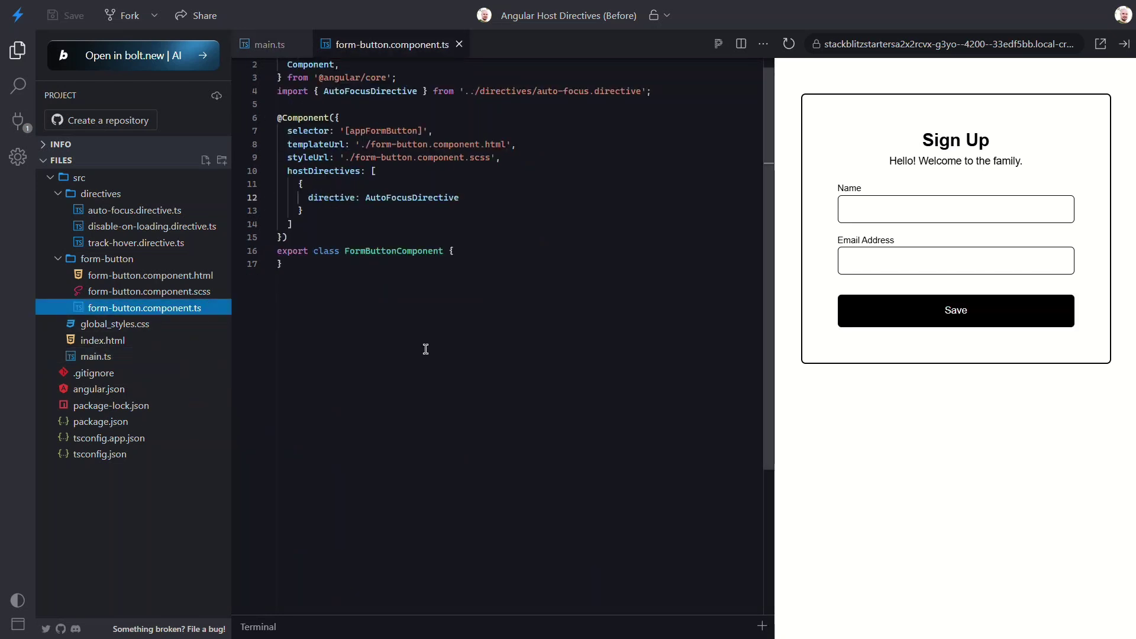
pyautogui.click(363, 217)
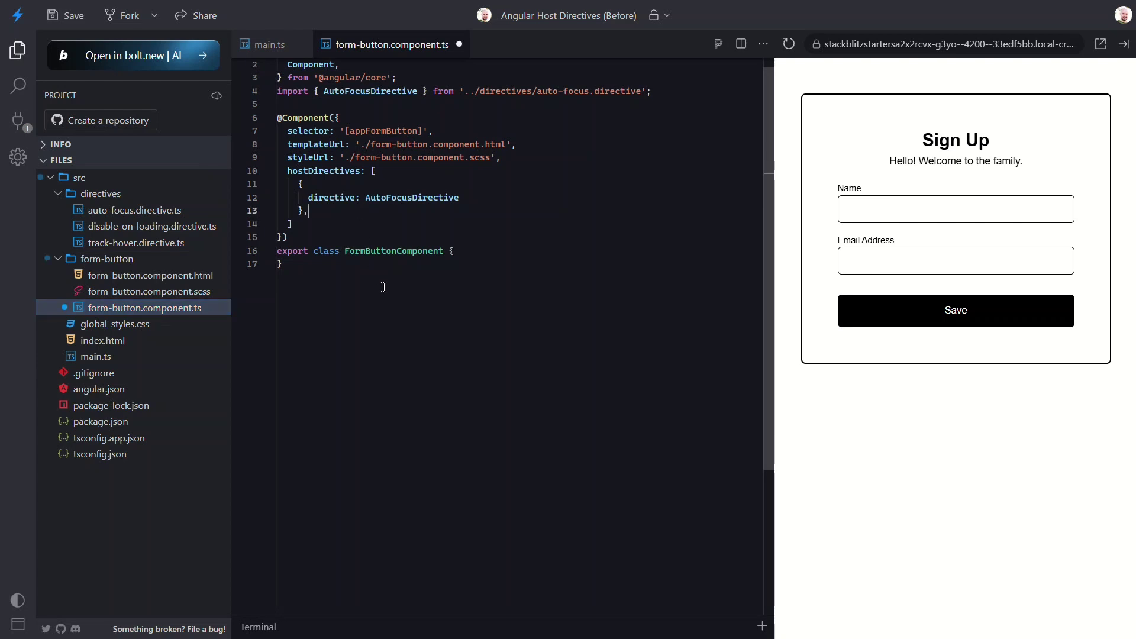
pyautogui.write(',     {       directive')
pyautogui.write(': Tr')
pyautogui.write('ackHoverDirective')
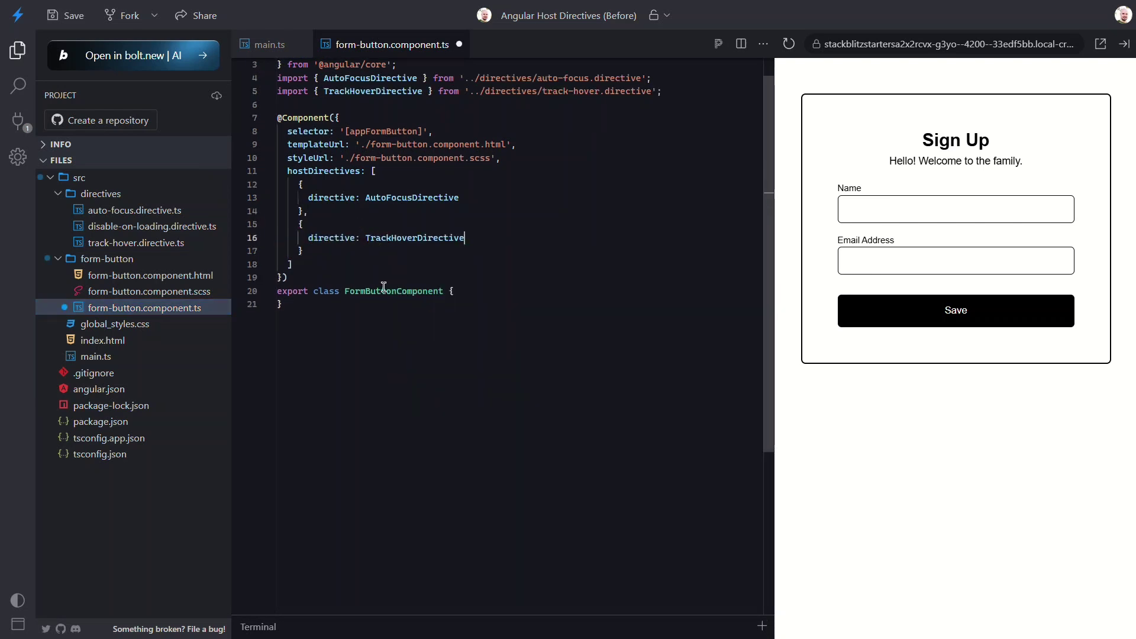
# Step: Delete appTrackHover and its extra space, remove TrackHoverDirective from main.ts imports, and save
pyautogui.click(96, 356)
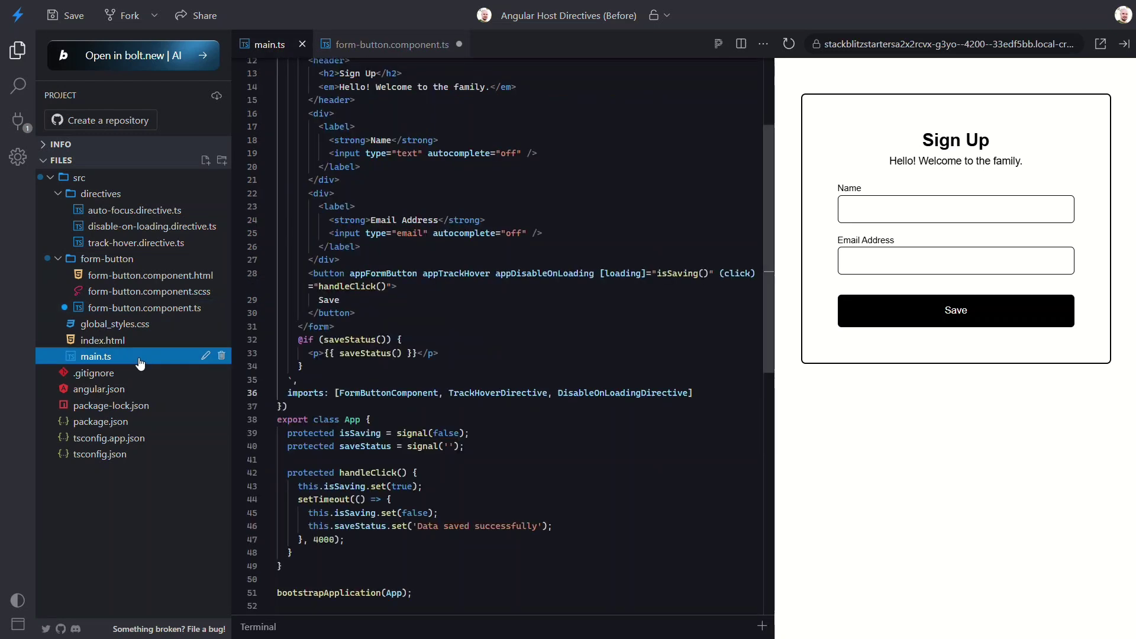
pyautogui.doubleClick(457, 274)
pyautogui.press('BackSpace')
pyautogui.press('BackSpace')
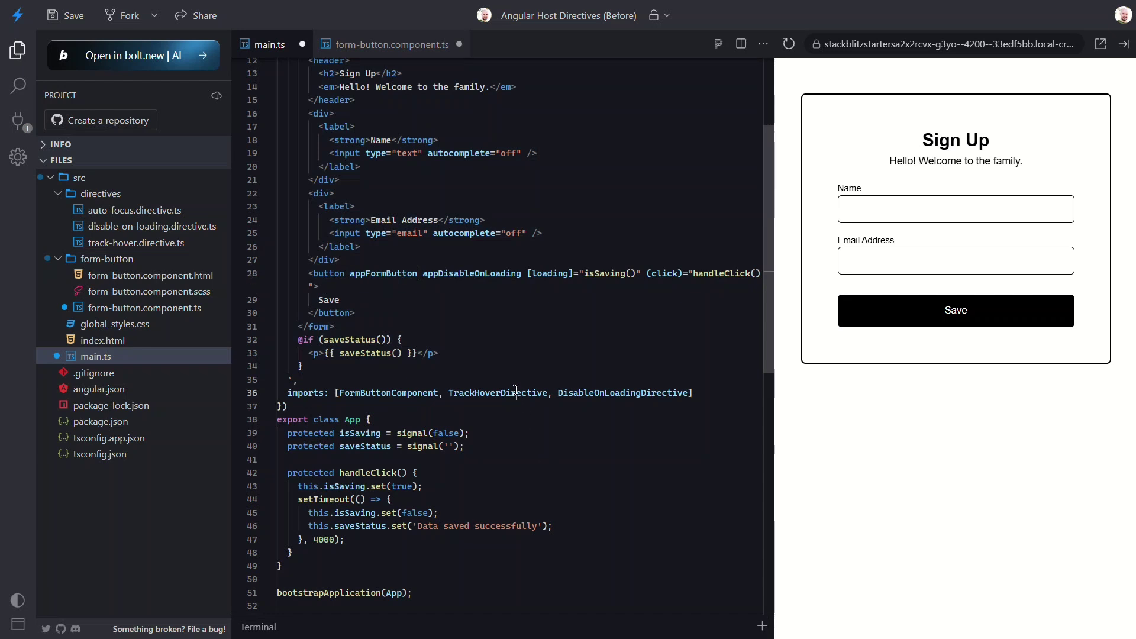
pyautogui.doubleClick(520, 393)
pyautogui.press('BackSpace')
pyautogui.press('BackSpace')
pyautogui.press('BackSpace')
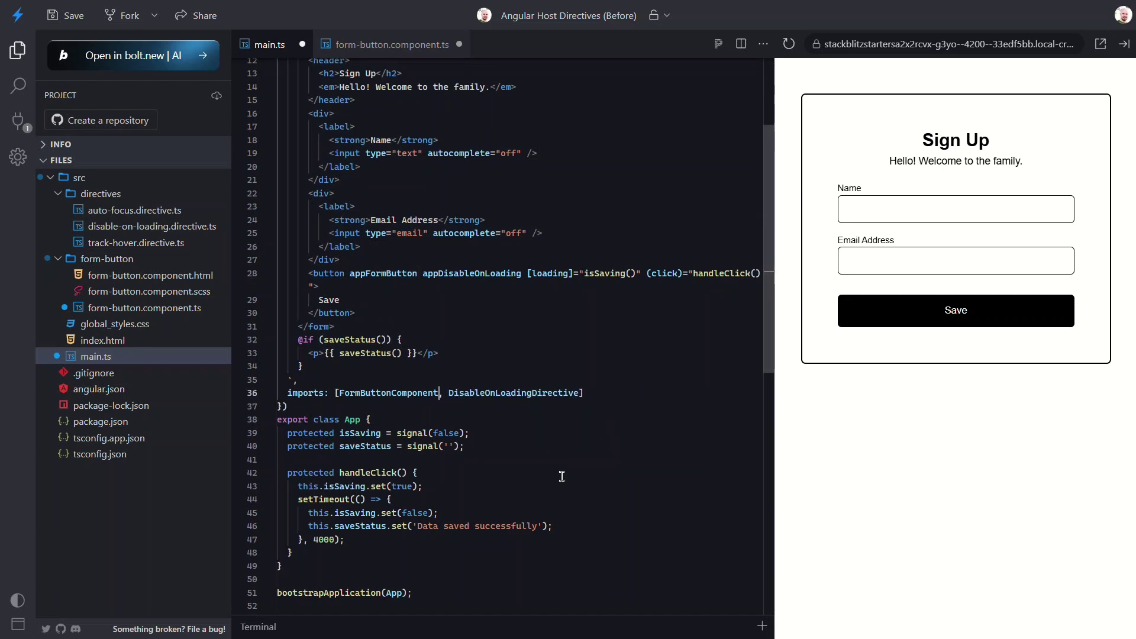
pyautogui.hotkey('ctrl', 's')
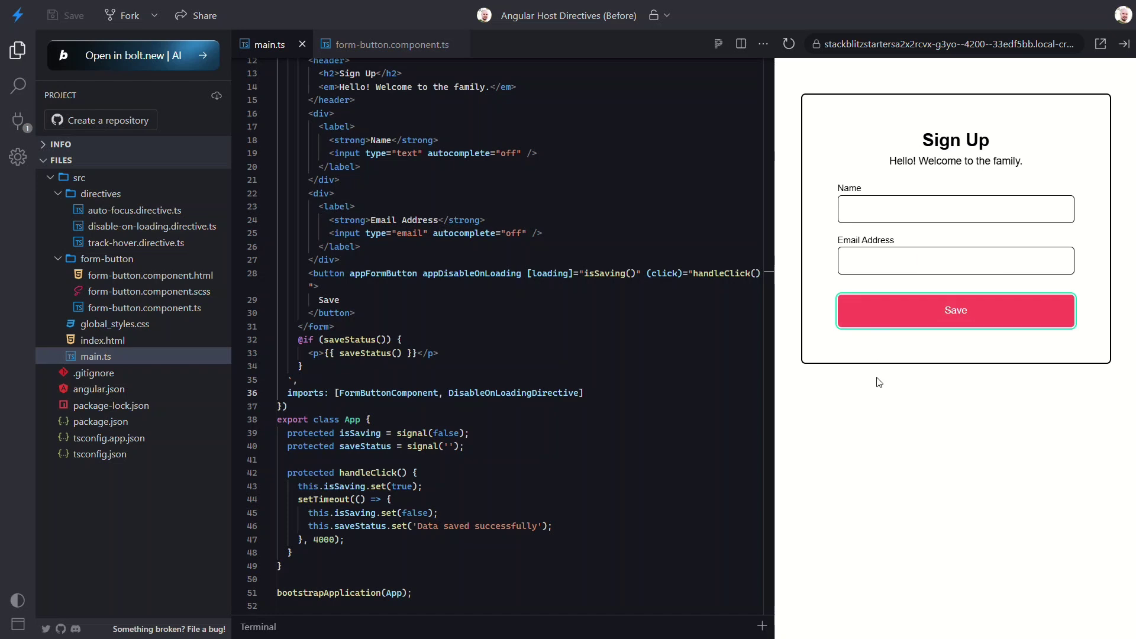
# Step: Add a DisableOnLoadingDirective hostDirectives entry after TrackHoverDirective, accepting its auto-import
pyautogui.moveTo(955, 310)
pyautogui.click(391, 44)
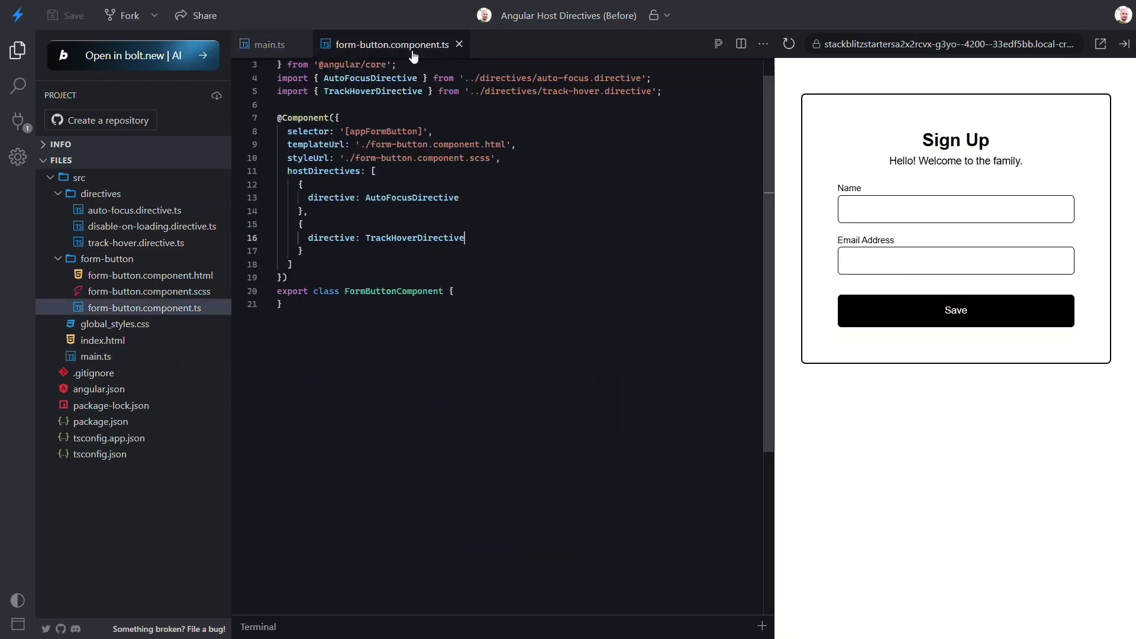
pyautogui.click(338, 250)
pyautogui.write(',')
pyautogui.press('Return')
pyautogui.write('{')
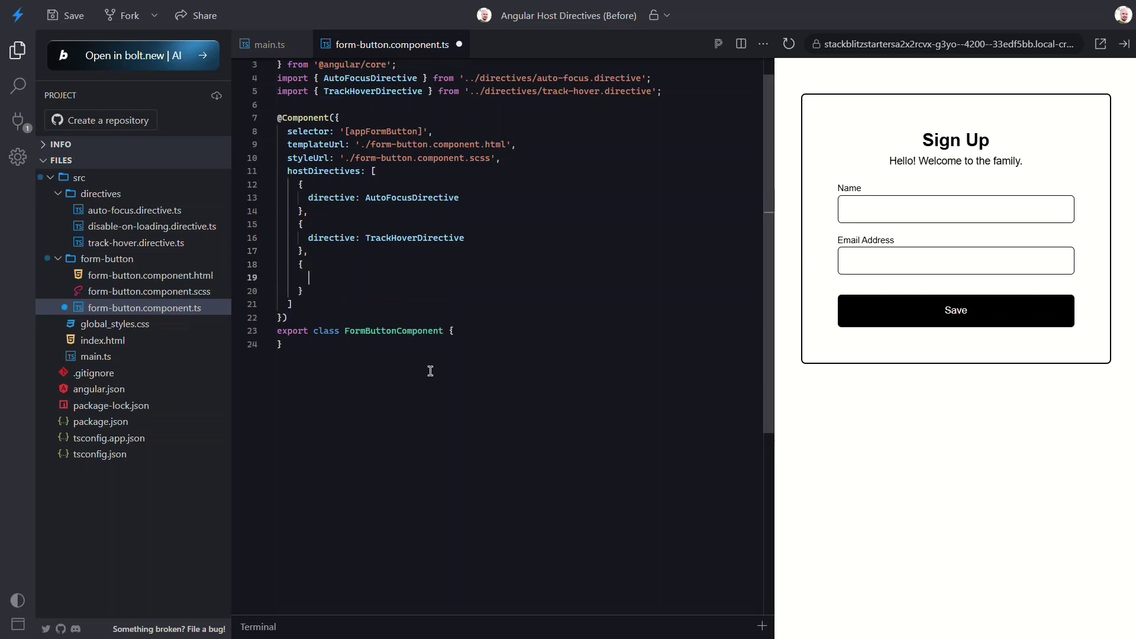
pyautogui.press('Return')
pyautogui.write('directive: ')
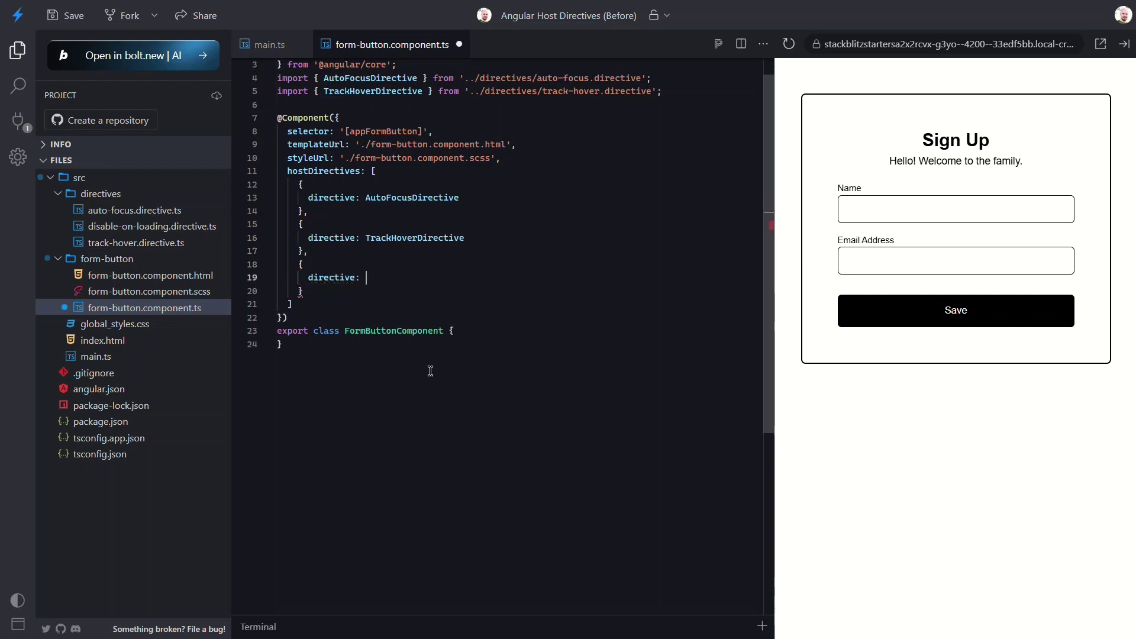
pyautogui.write('Disable')
pyautogui.press('Tab')
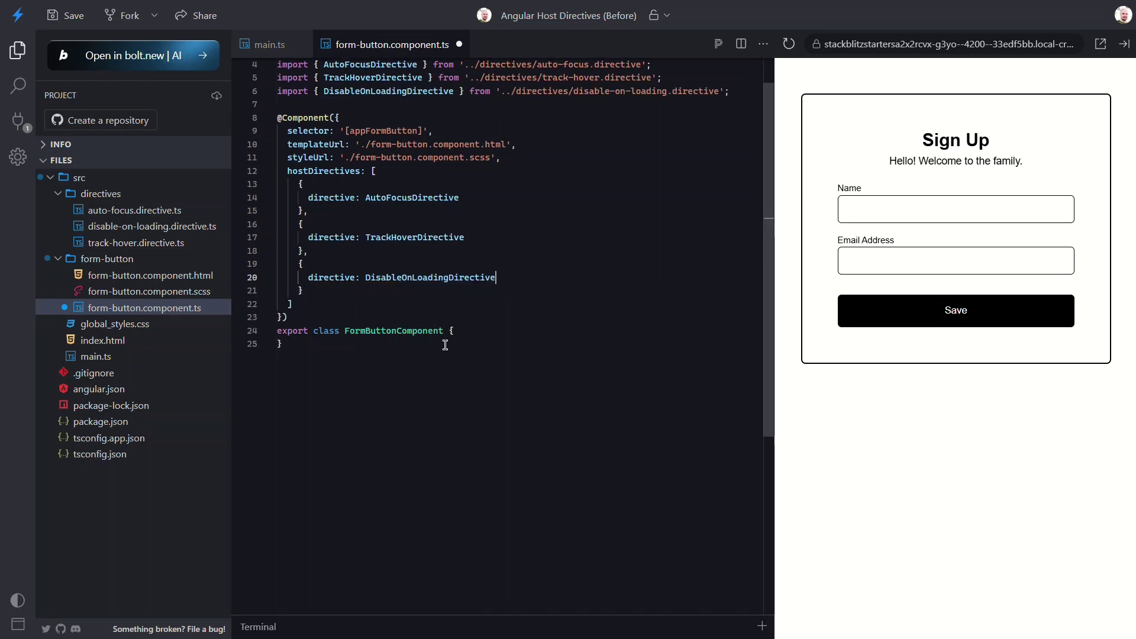
# Step: Add loading = input(false) to the class and start the directive's inputs: ['loading'] line
pyautogui.click(460, 330)
pyautogui.press('Return')
pyautogui.write('loading = ')
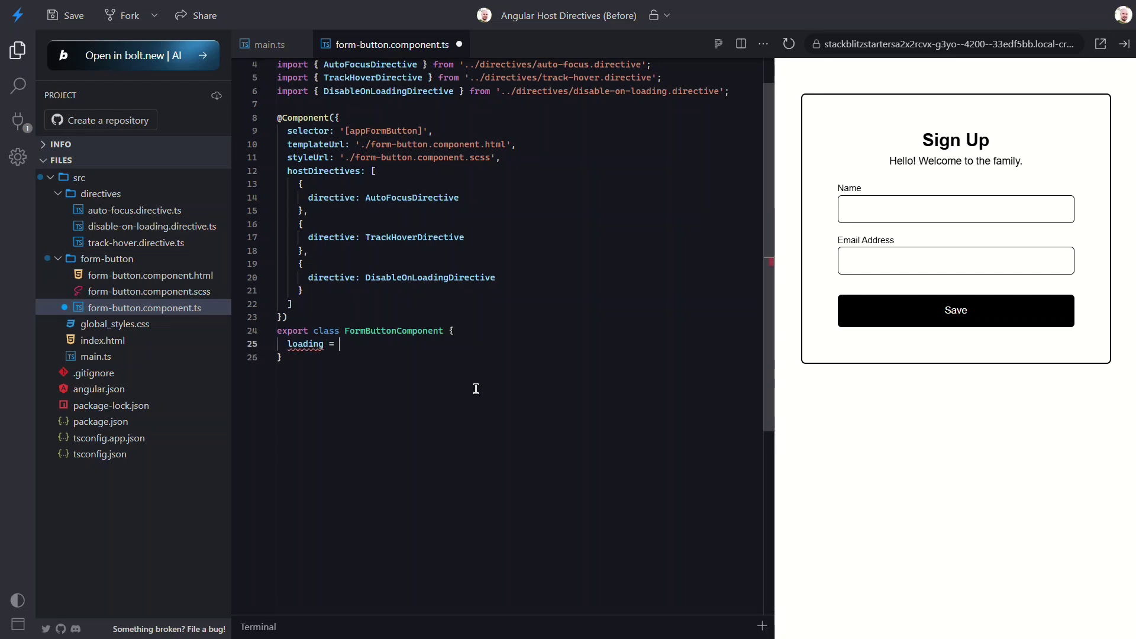
pyautogui.write('input')
pyautogui.press('Tab')
pyautogui.write('();')
pyautogui.write('false);')
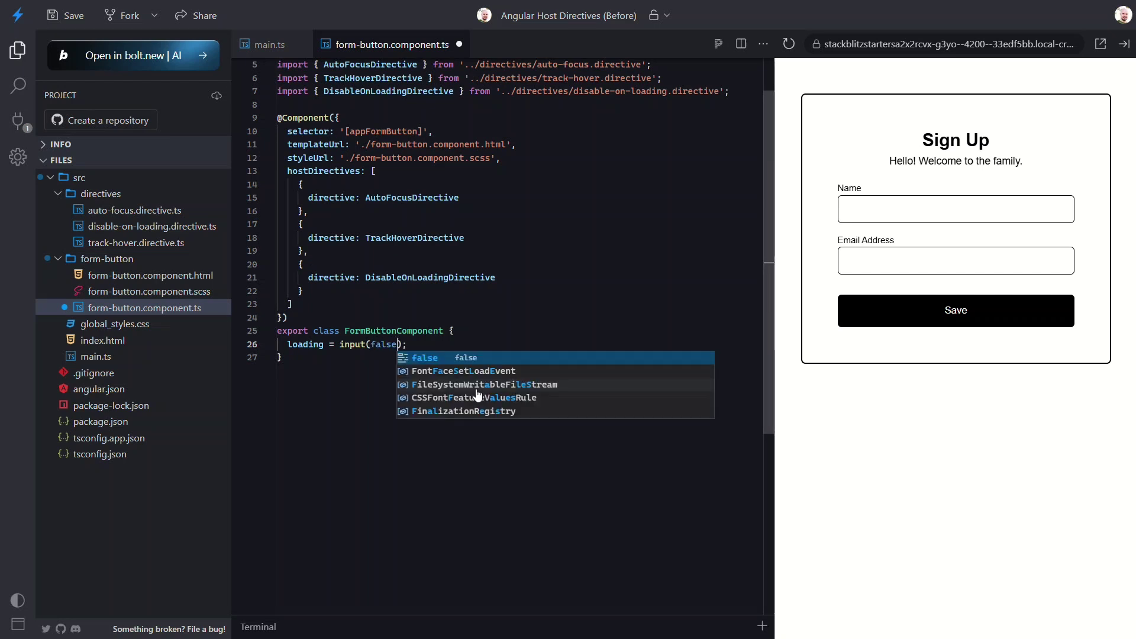
pyautogui.press('Escape')
pyautogui.click(533, 278)
pyautogui.write(',')
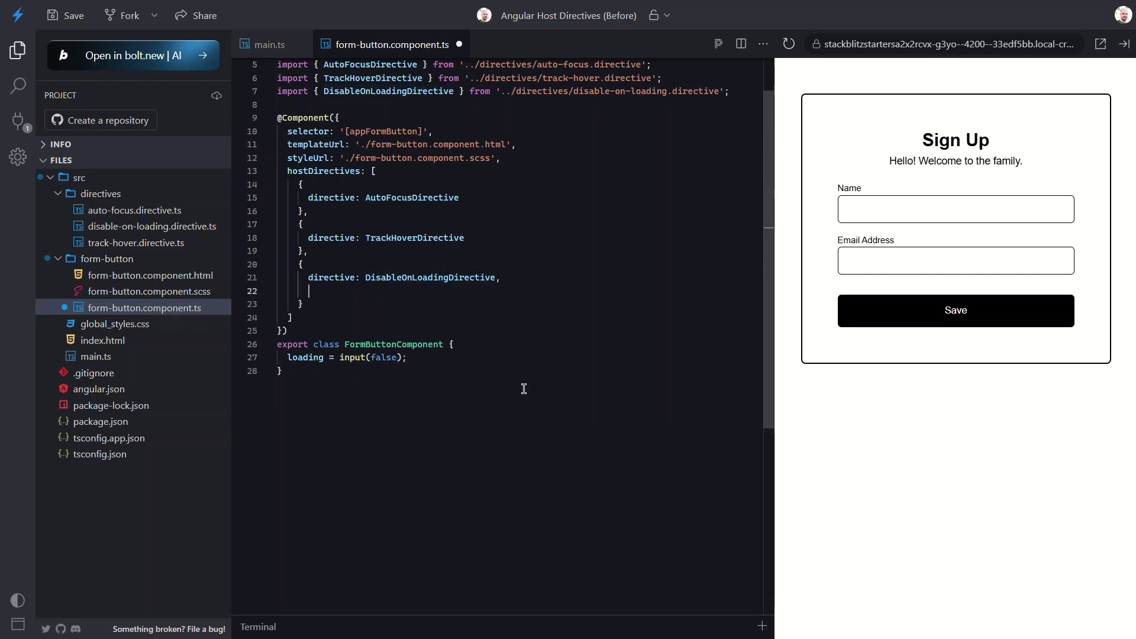
pyautogui.press('Return')
pyautogui.write("inputs: ['loading")
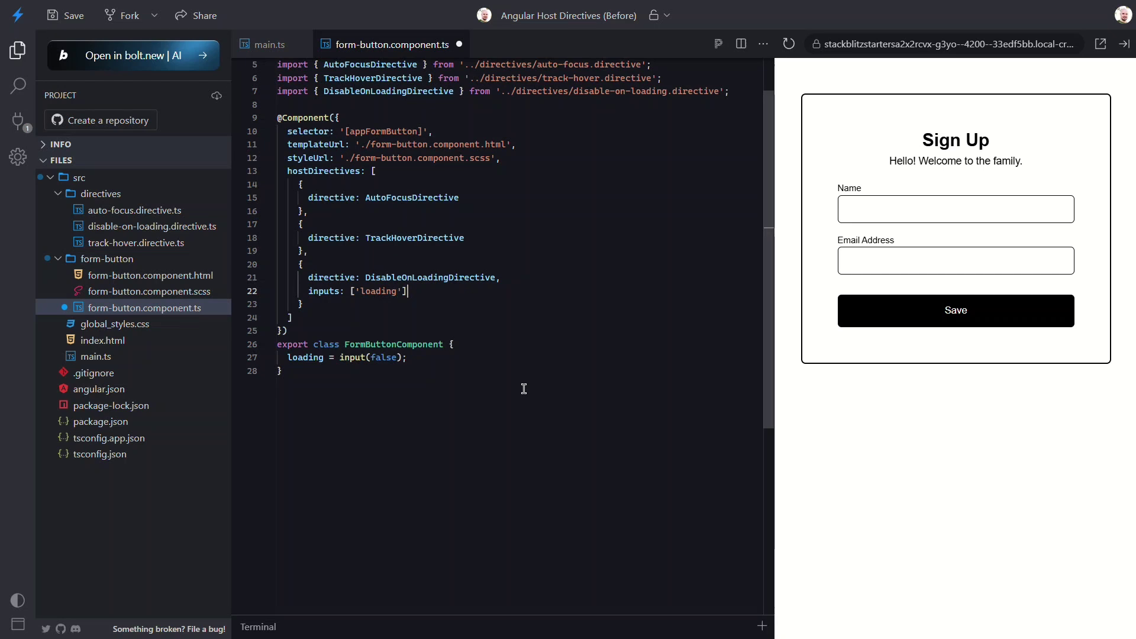
# Step: Delete appDisableOnLoading from the button and DisableOnLoadingDirective from main.ts imports, then save
pyautogui.click(133, 358)
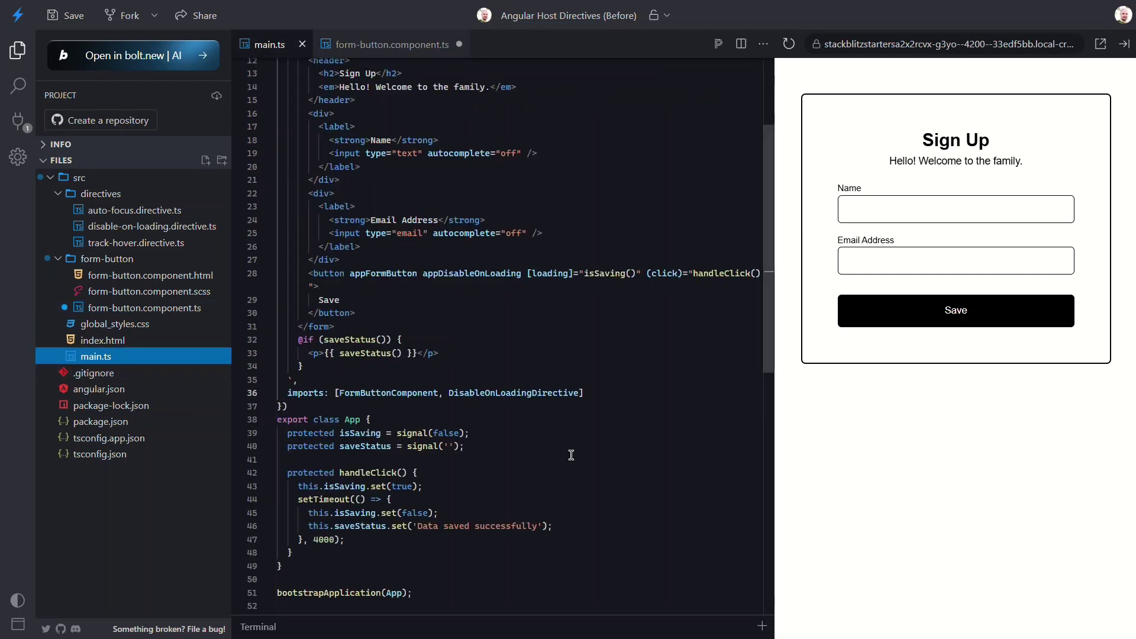
pyautogui.doubleClick(487, 273)
pyautogui.press('BackSpace')
pyautogui.press('BackSpace')
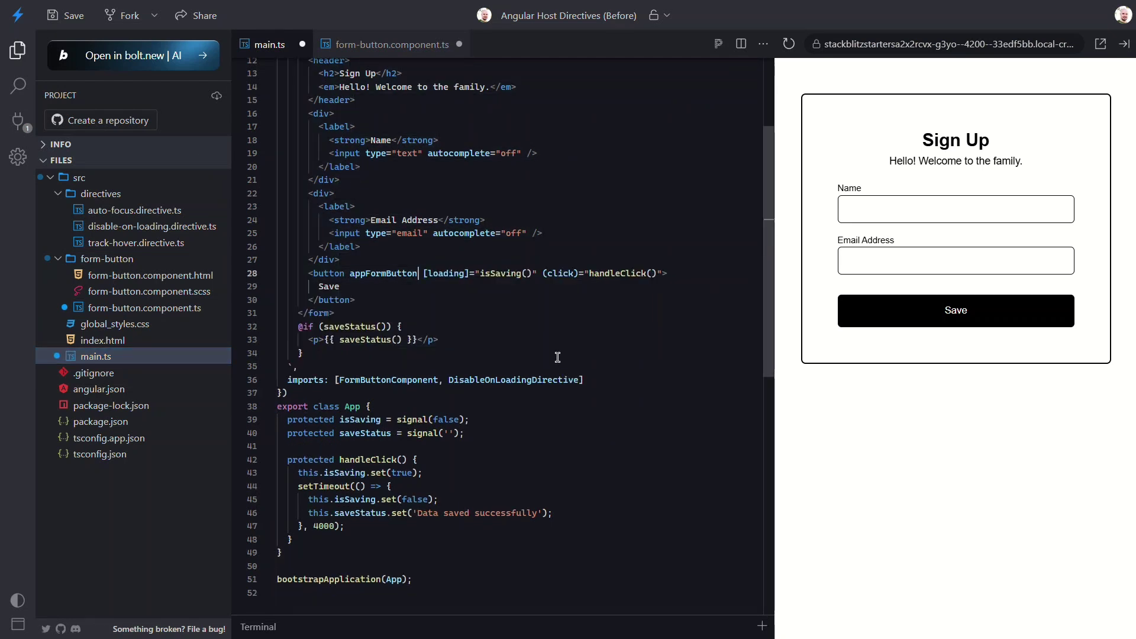
pyautogui.doubleClick(515, 380)
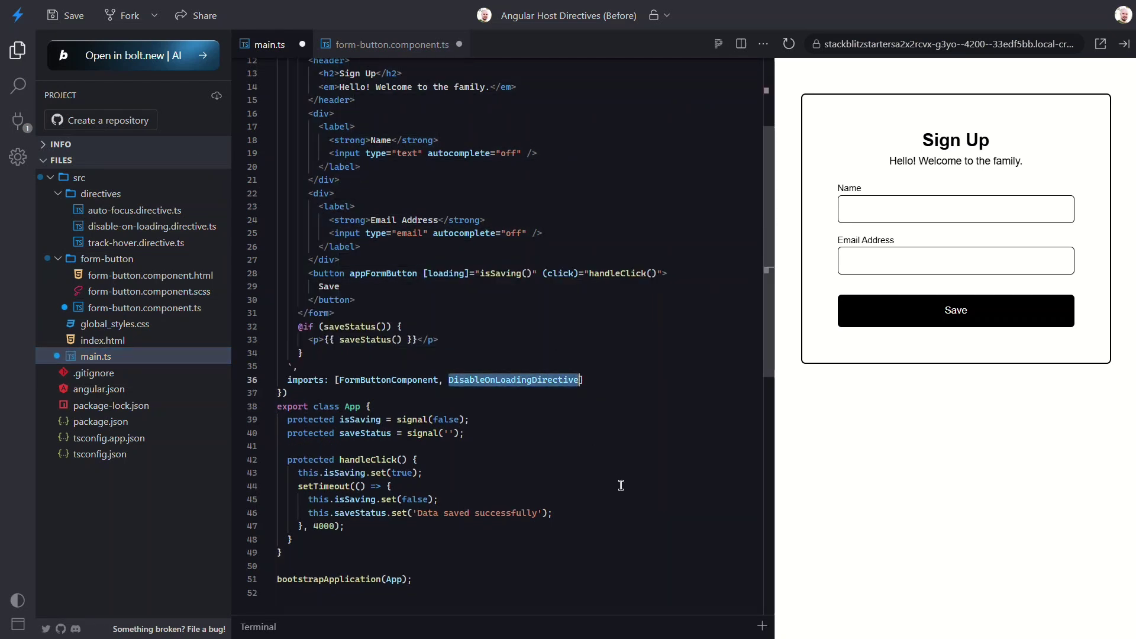
pyautogui.press('BackSpace')
pyautogui.press('BackSpace')
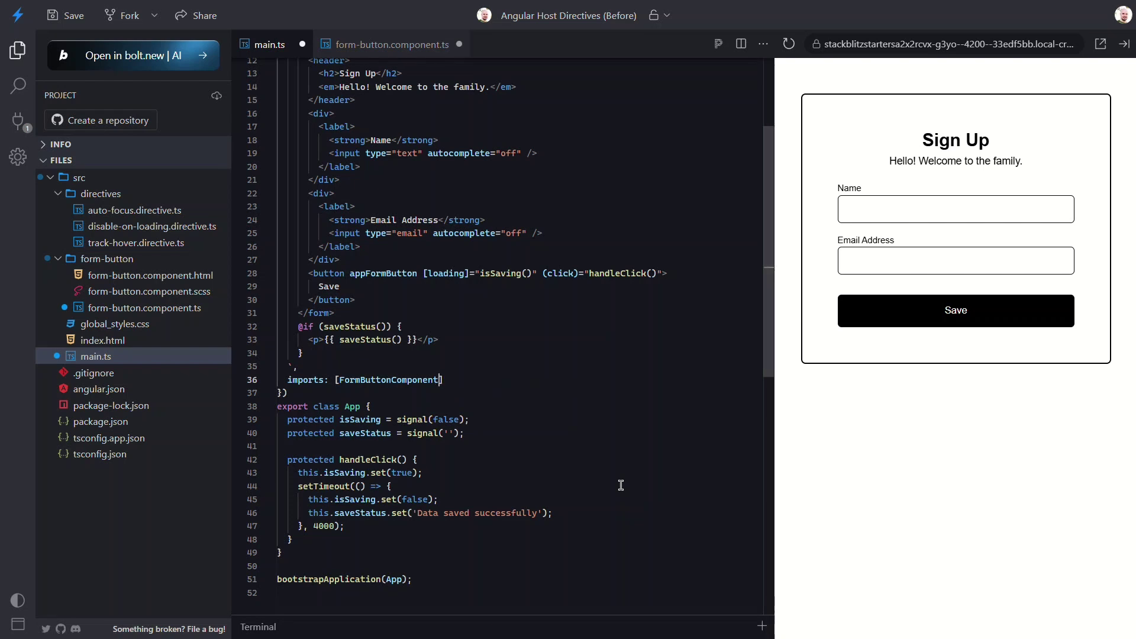
pyautogui.hotkey('ctrl', 's')
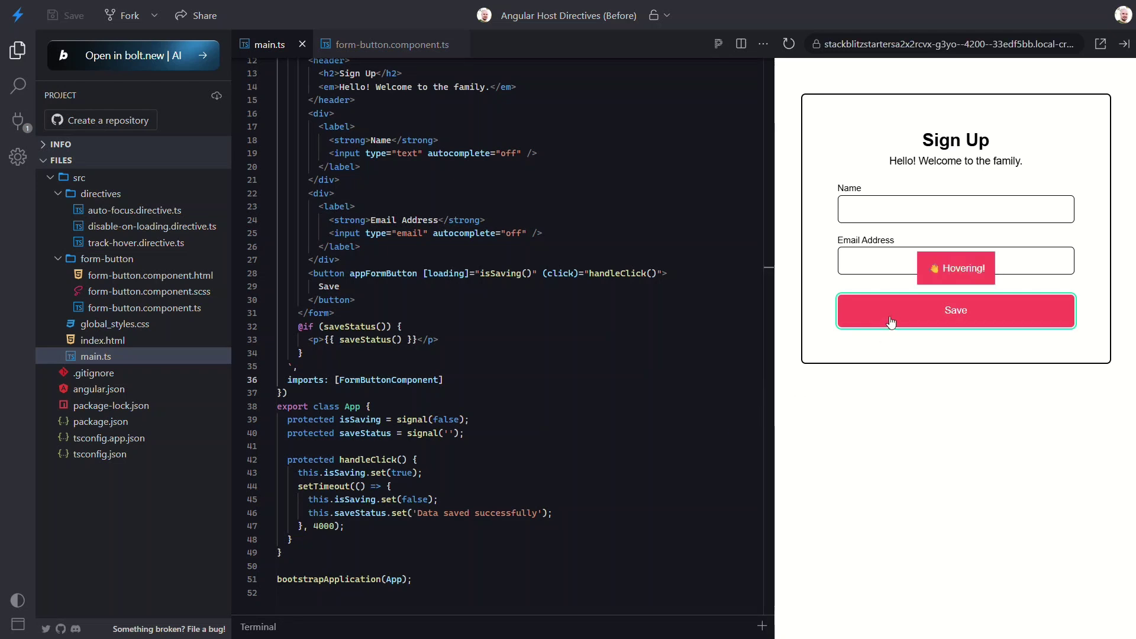
# Step: Submit the signup form three times, reloading the preview between tries, to watch Save disable
pyautogui.click(890, 316)
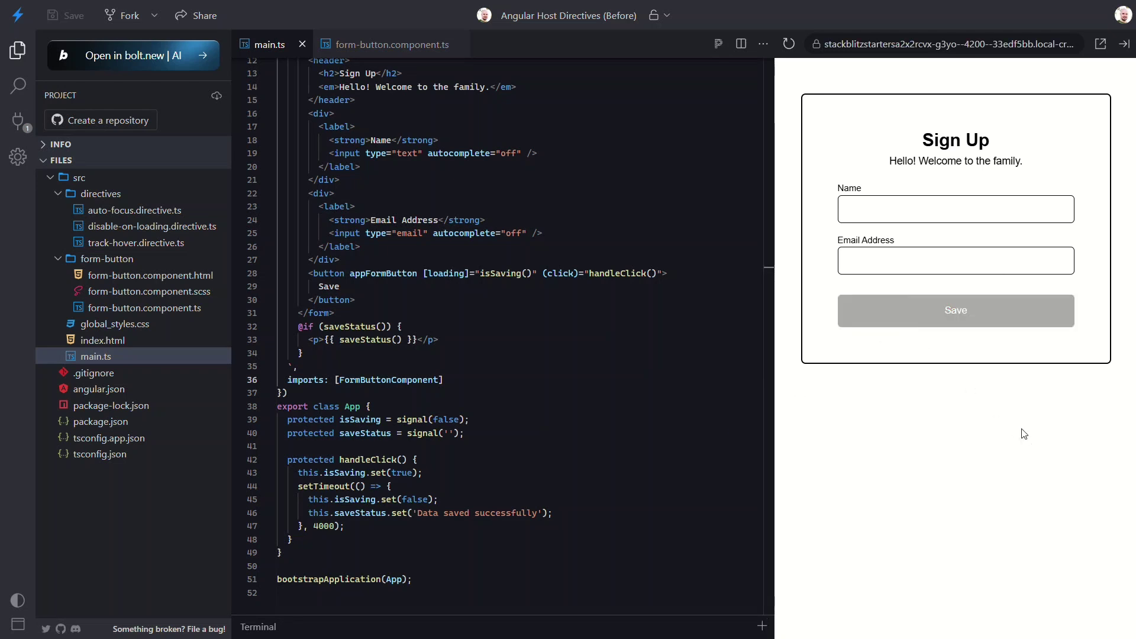
pyautogui.click(790, 44)
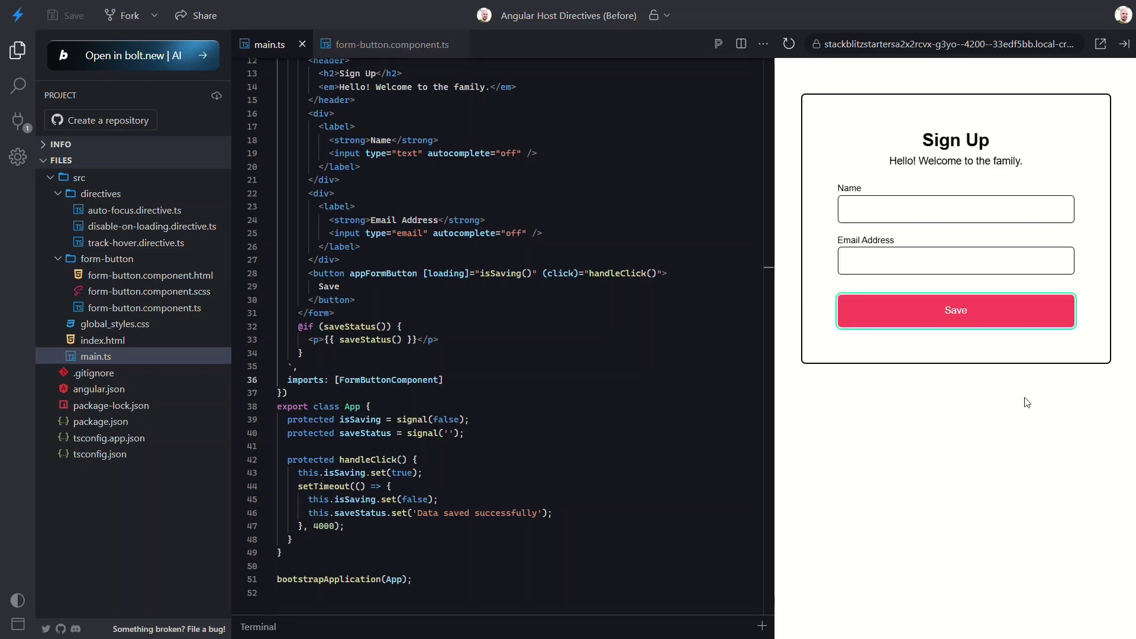
pyautogui.click(983, 317)
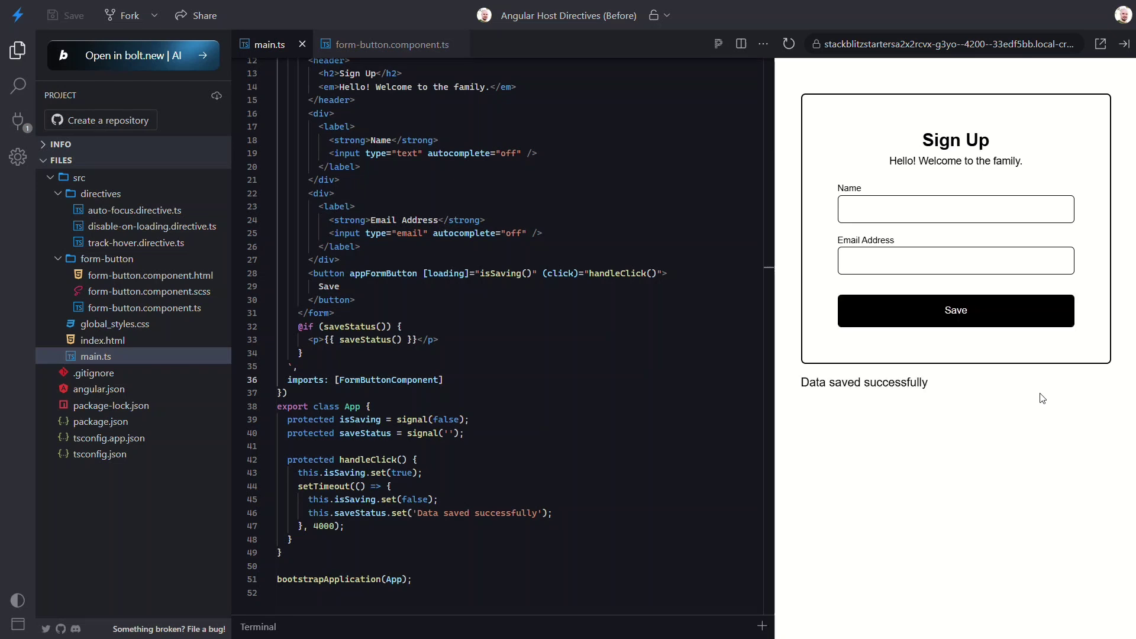
pyautogui.click(789, 44)
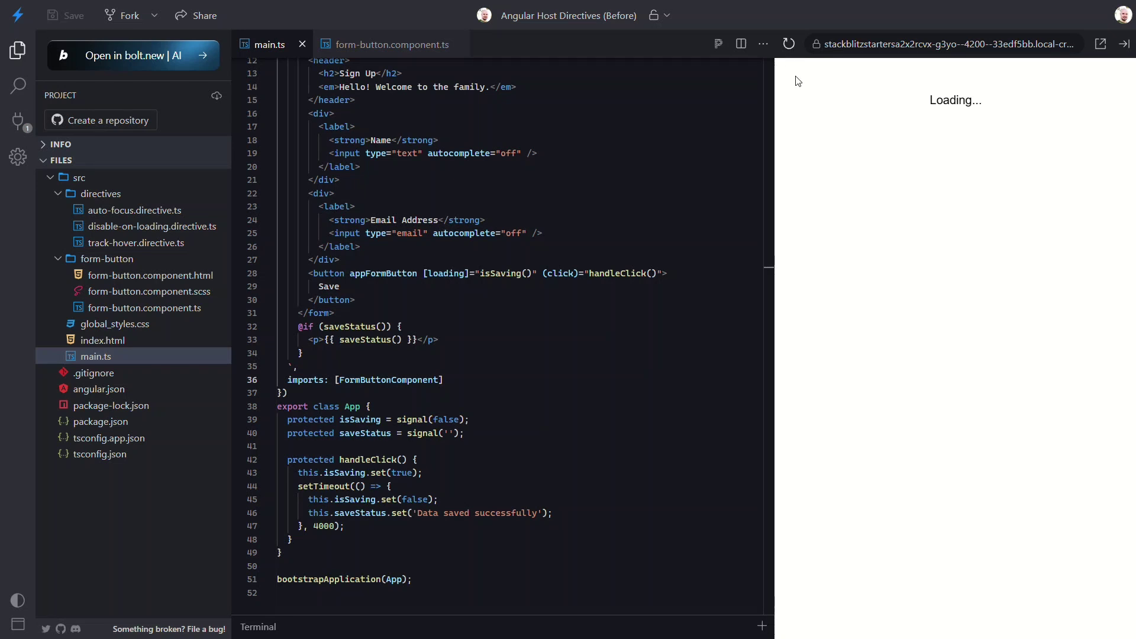
pyautogui.moveTo(956, 311)
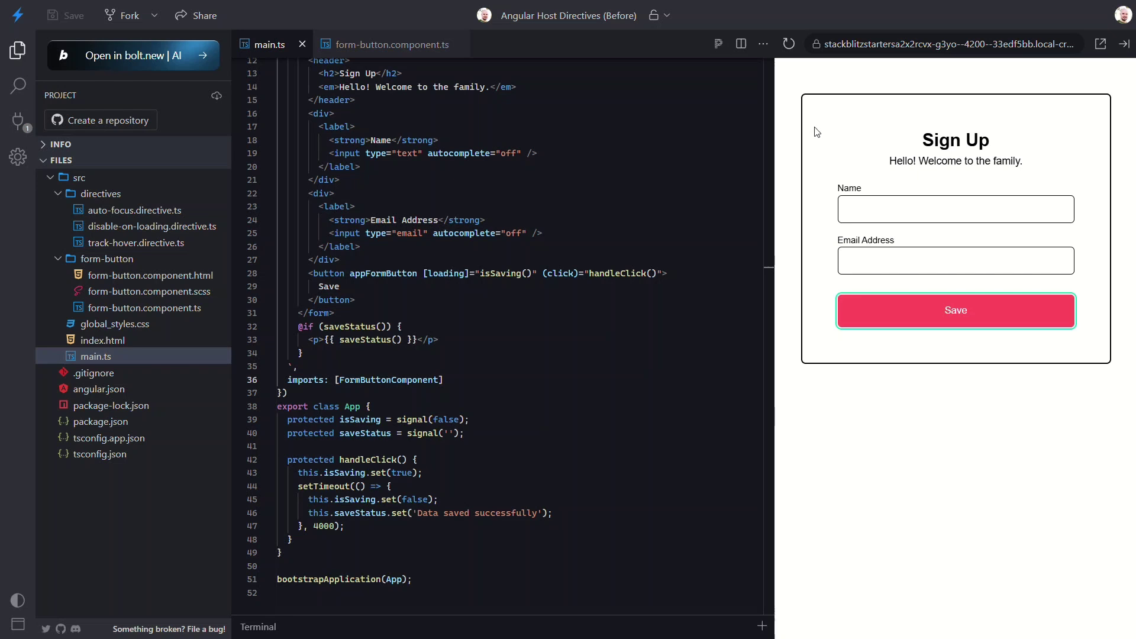
pyautogui.click(936, 321)
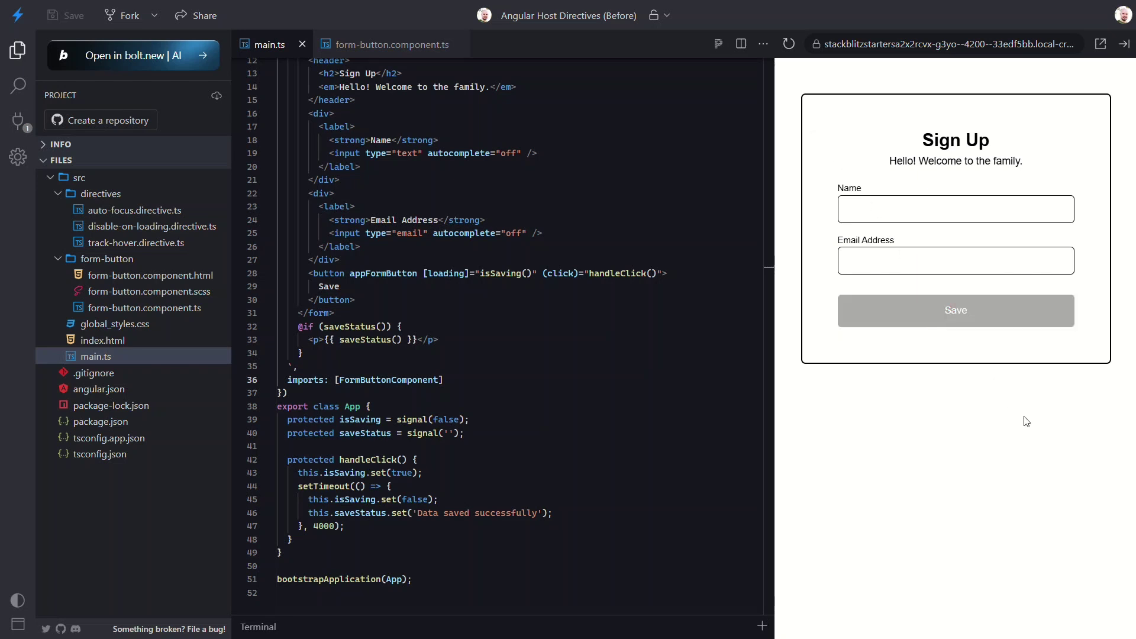